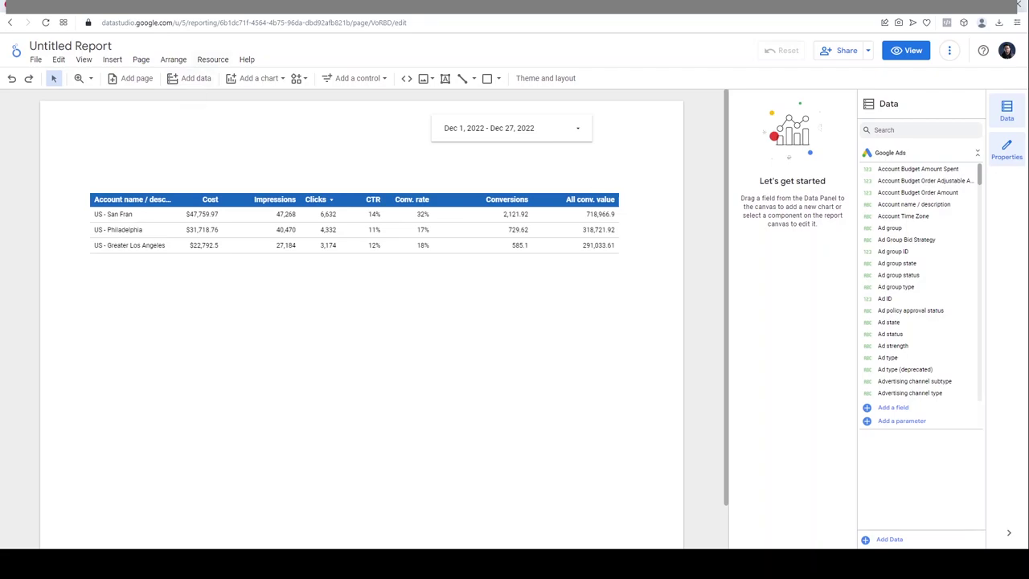
left_click(216, 62)
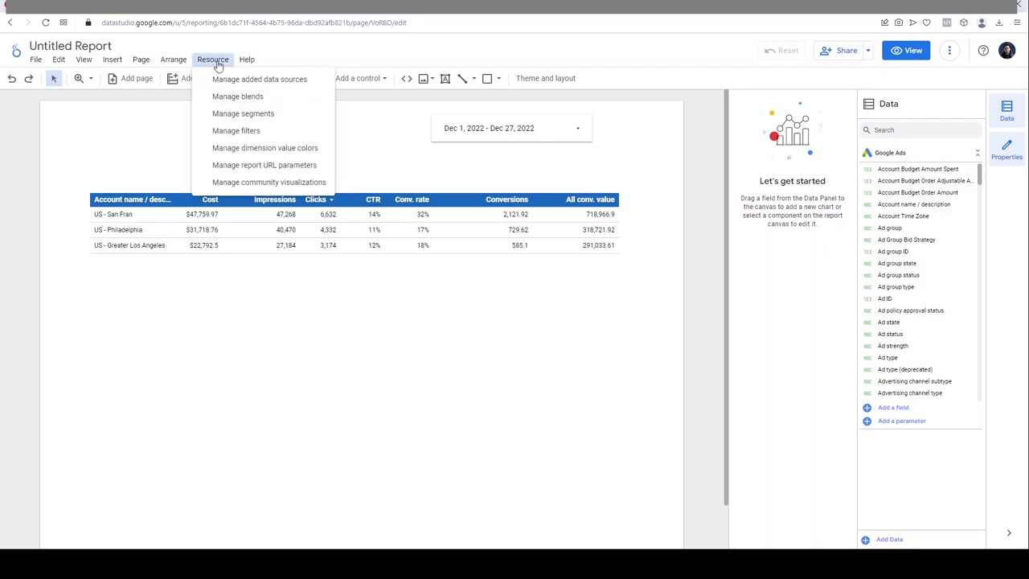
left_click(298, 81)
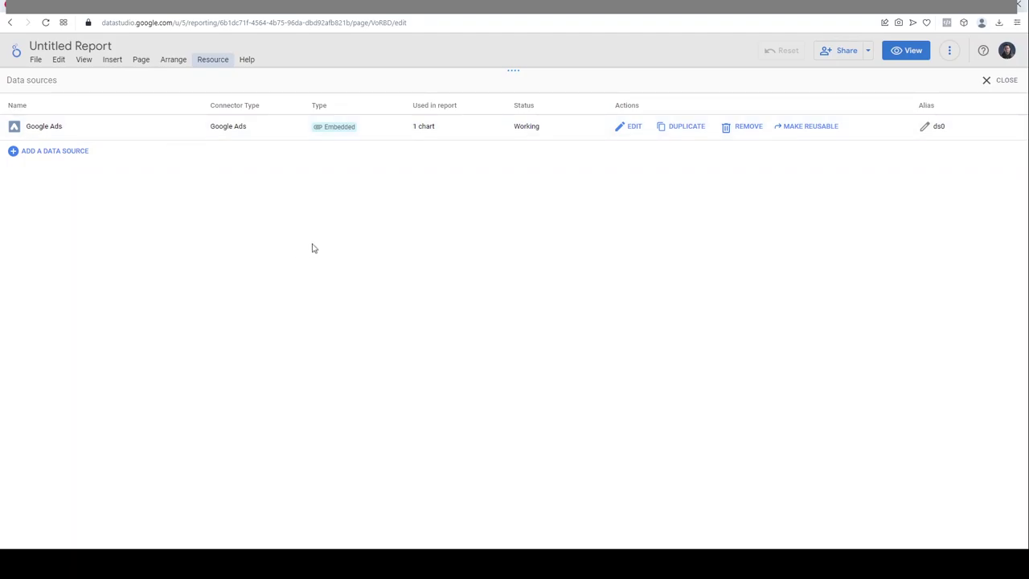
left_click(634, 129)
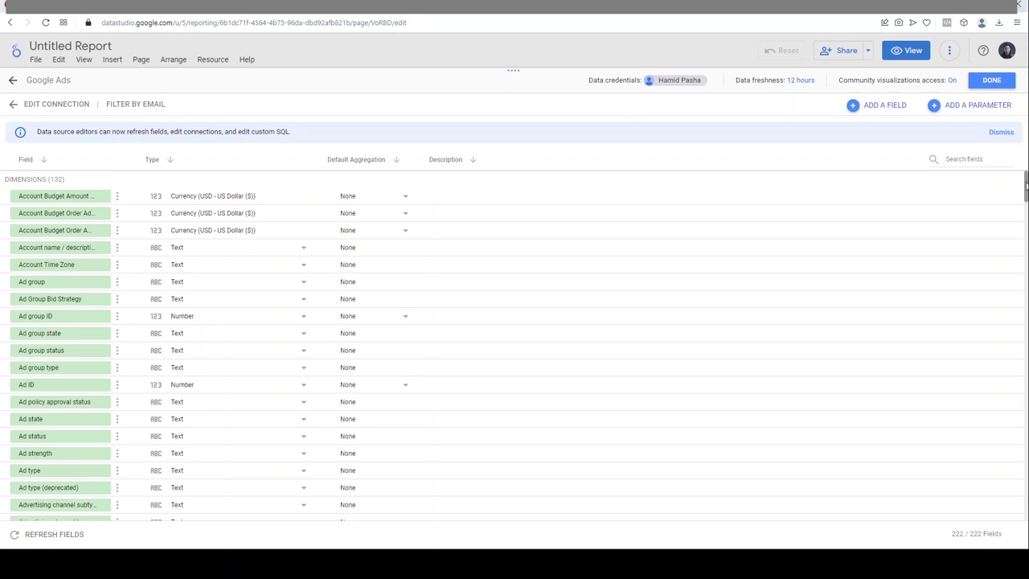
left_click(882, 108)
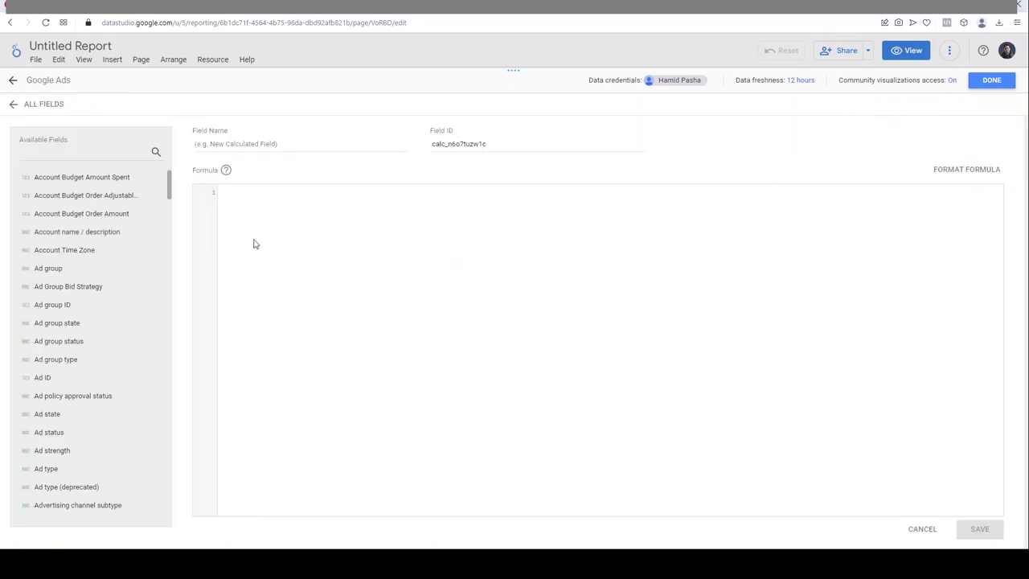
left_click(989, 81)
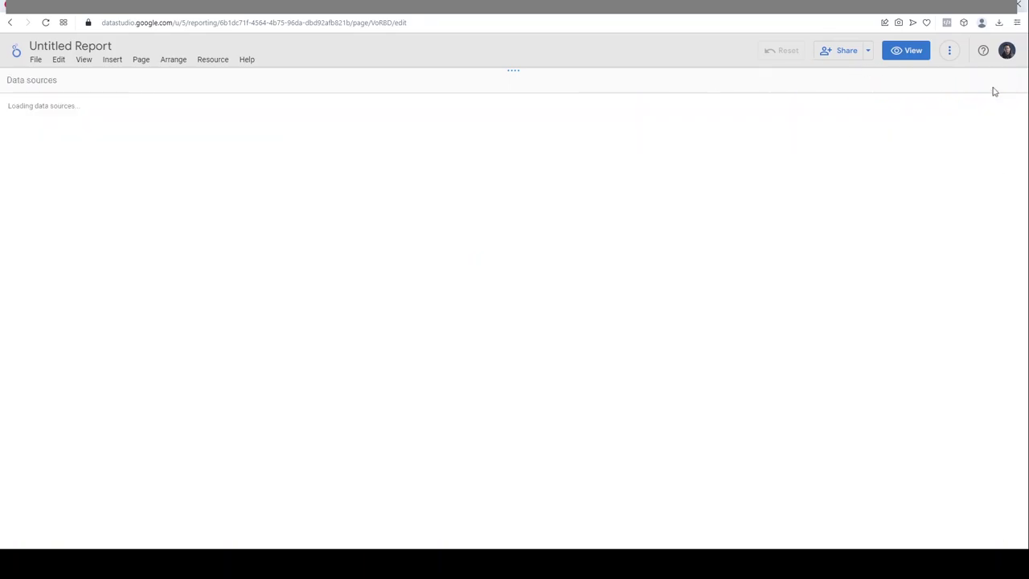
left_click(994, 86)
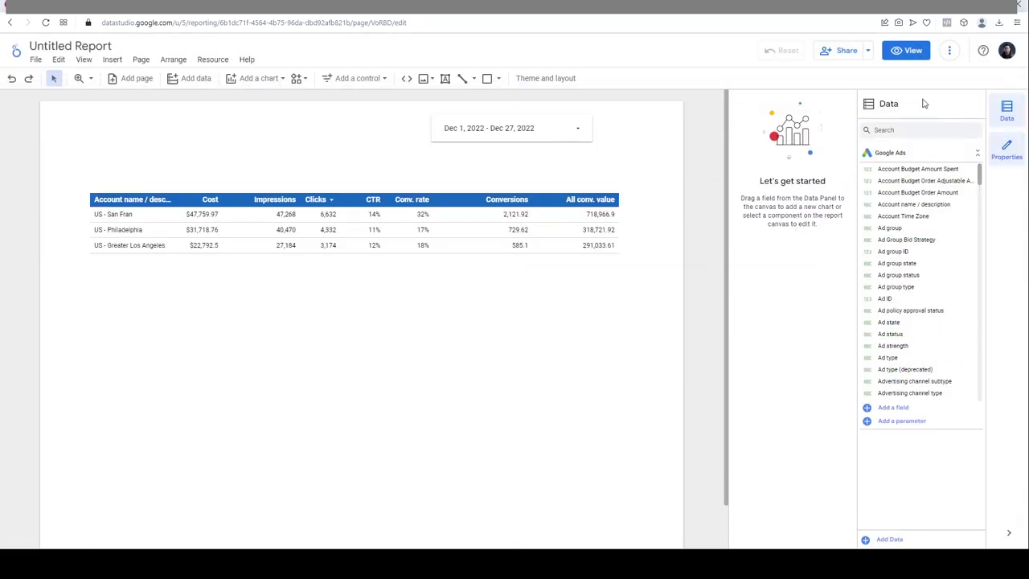
Start a new calculated field on the Google Ads data source and begin its formula with CASE.
left_click(895, 407)
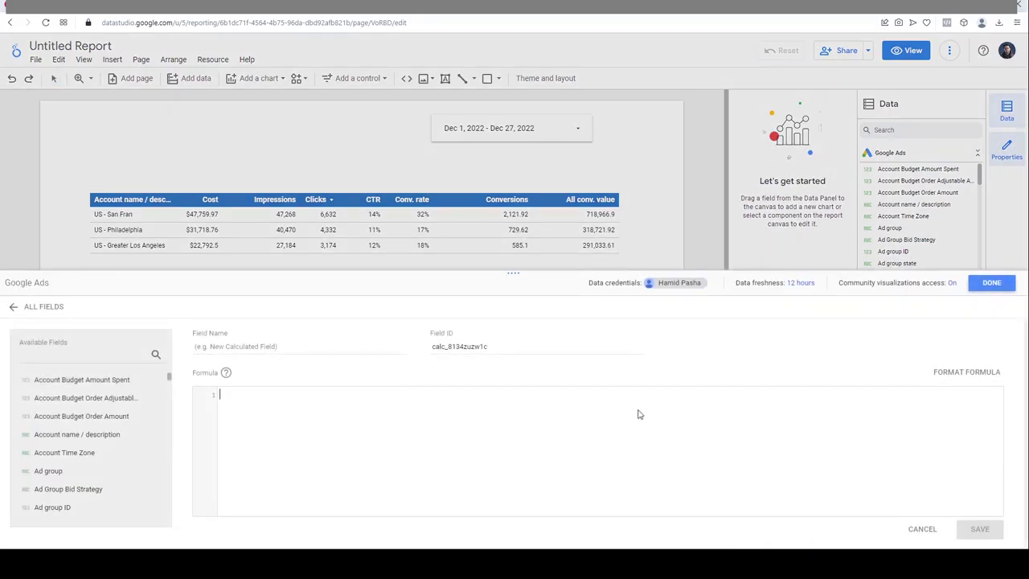
left_click(34, 311)
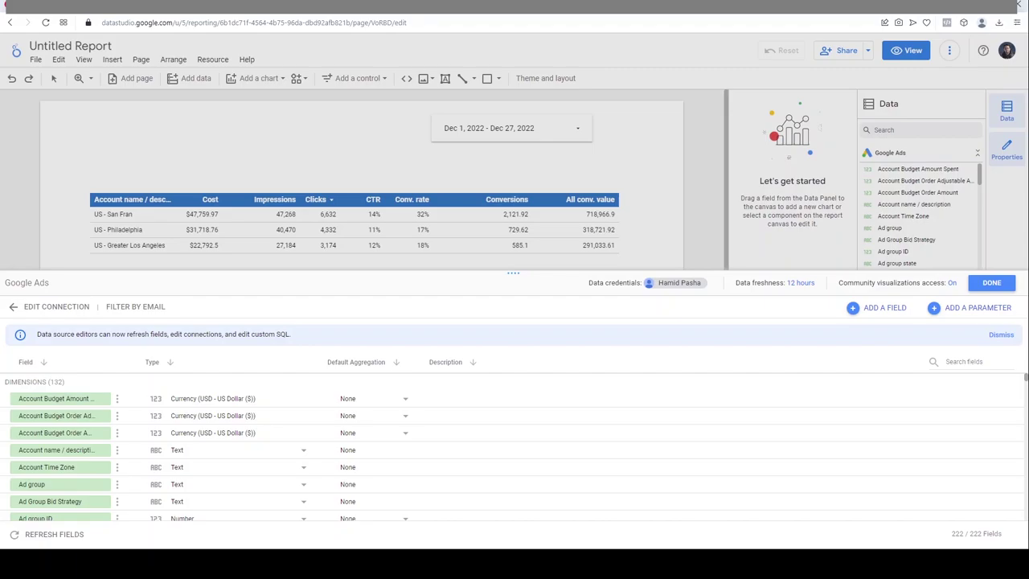
left_click(896, 314)
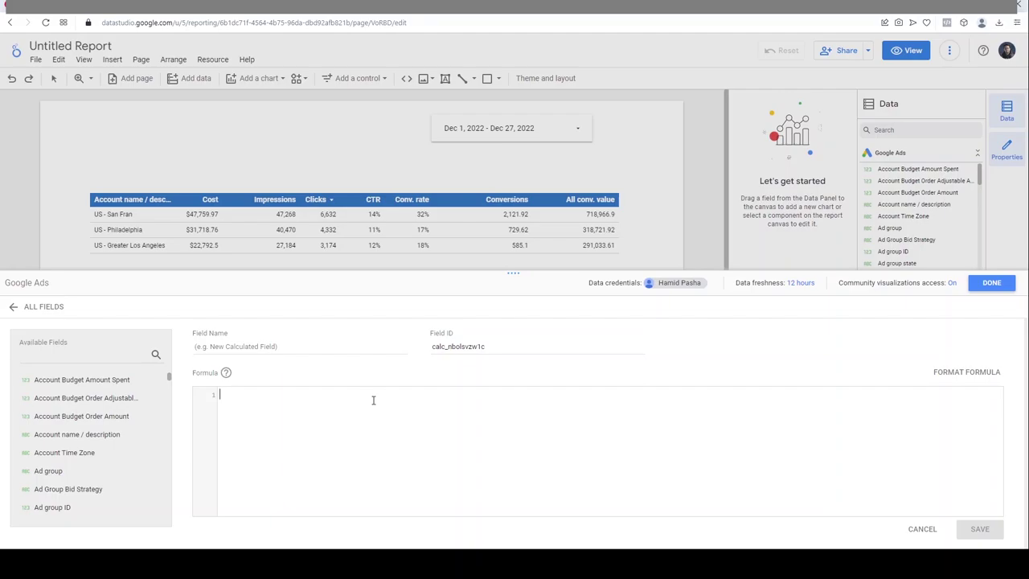
type("CAS")
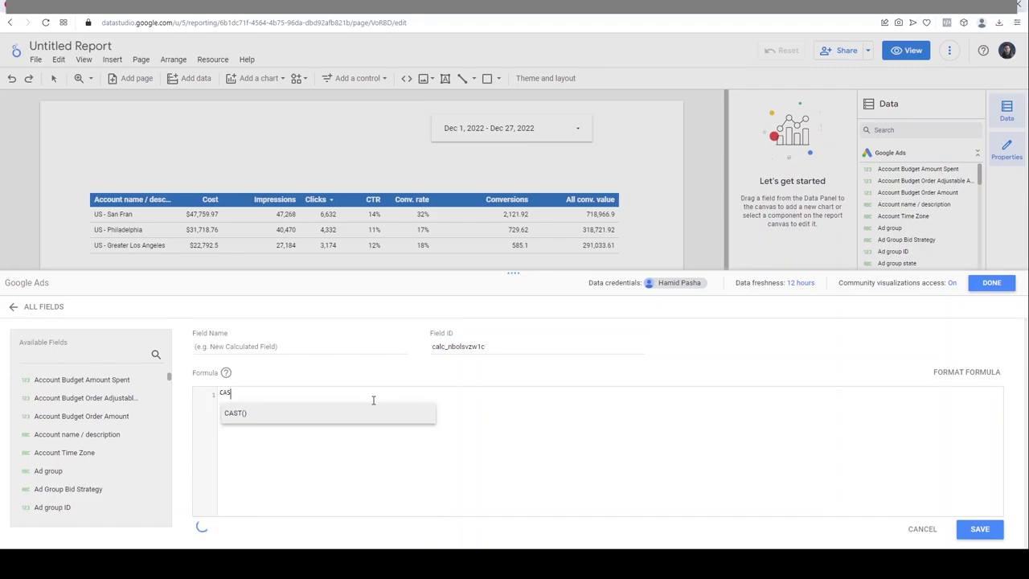
type("E")
key("Return")
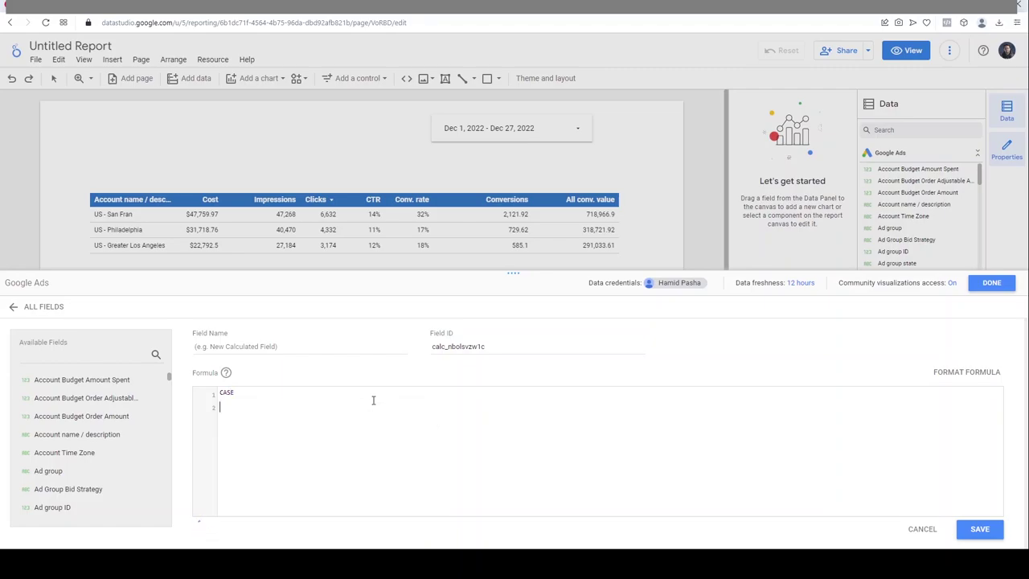
Add an indented WHEN clause with the REGEXP_MATCH function on the formula's second line.
key("Tab")
type("WHEN REG")
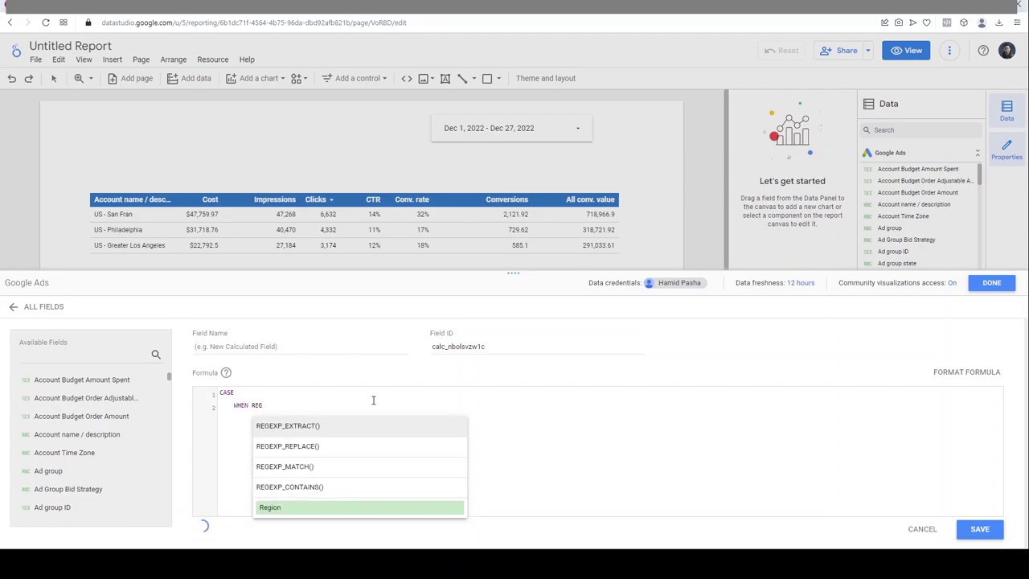
key("Up")
key("Up")
key("Up")
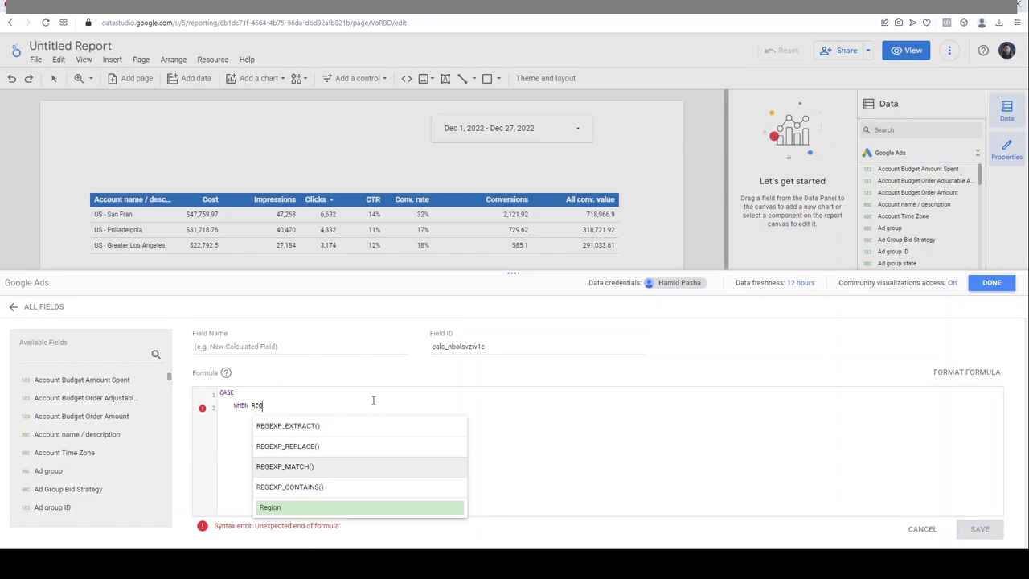
key("Return")
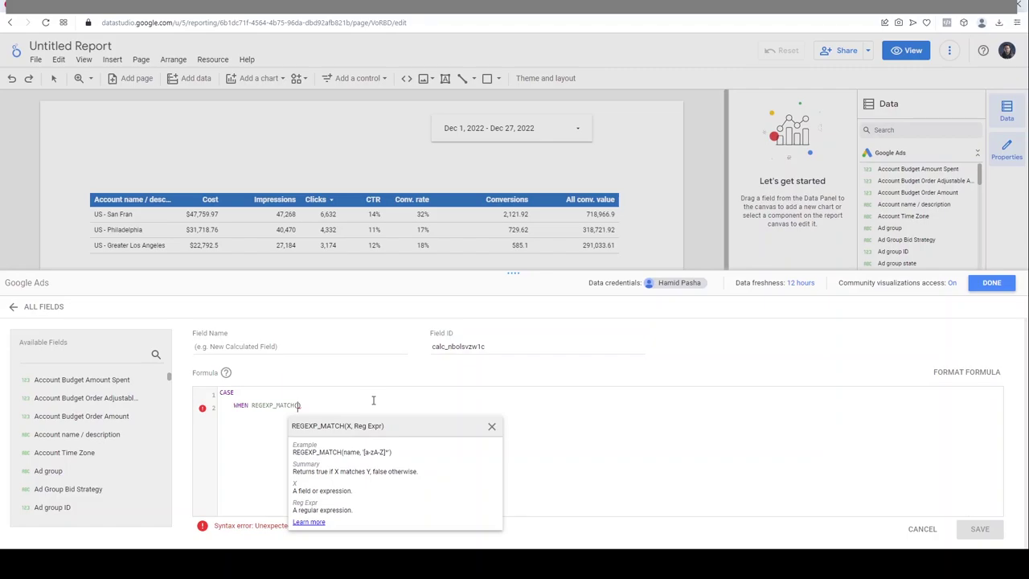
Insert the Account name / description field as the first argument of REGEXP_MATCH, followed by a comma.
type("Acc")
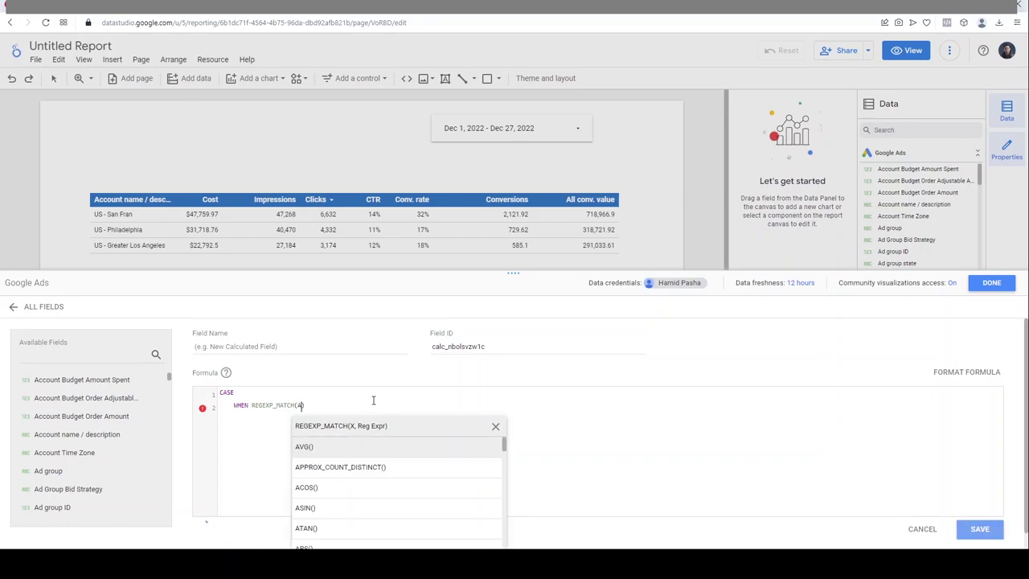
key("Down")
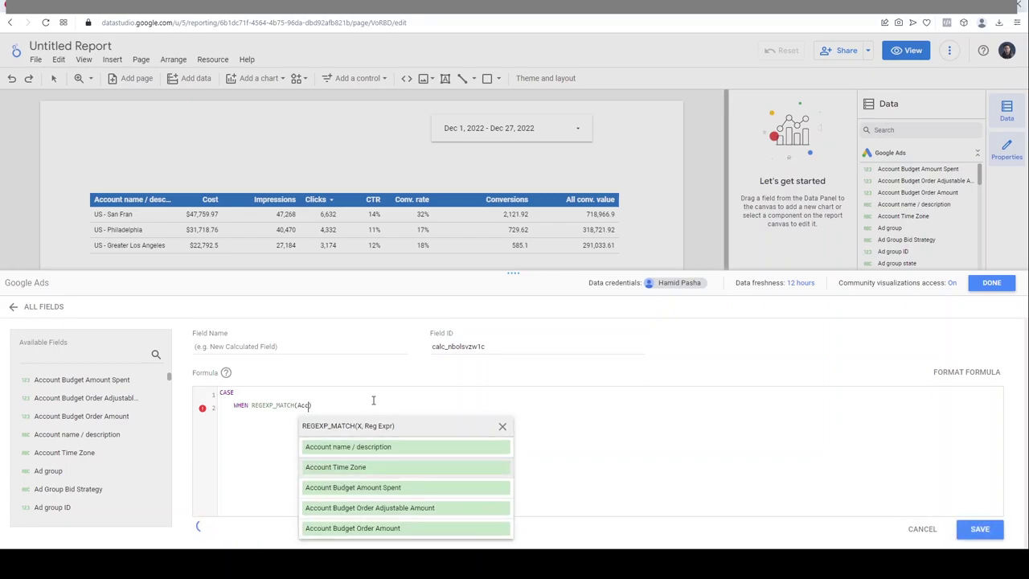
key("Down")
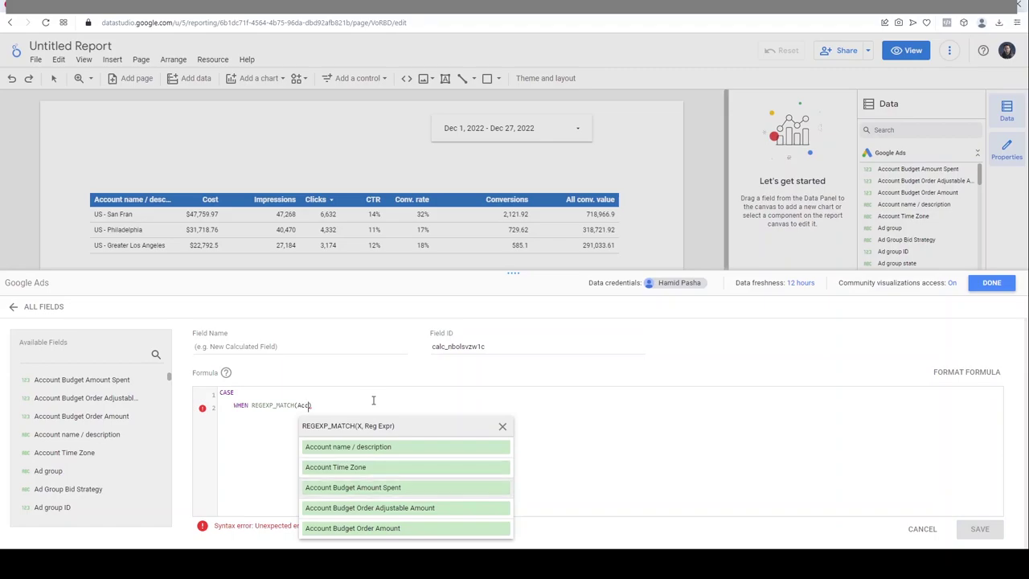
key("Up")
key("Up")
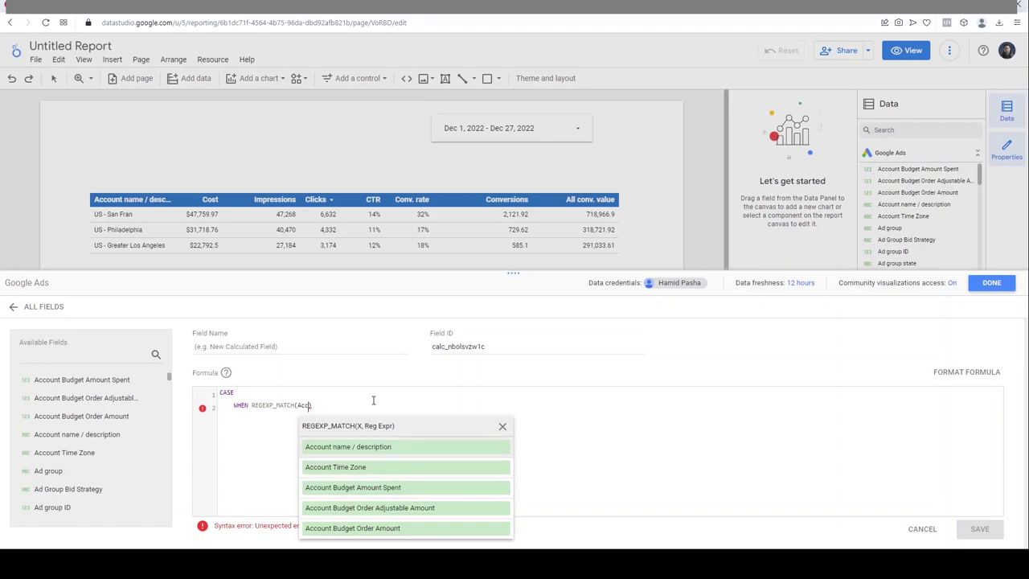
key("Return")
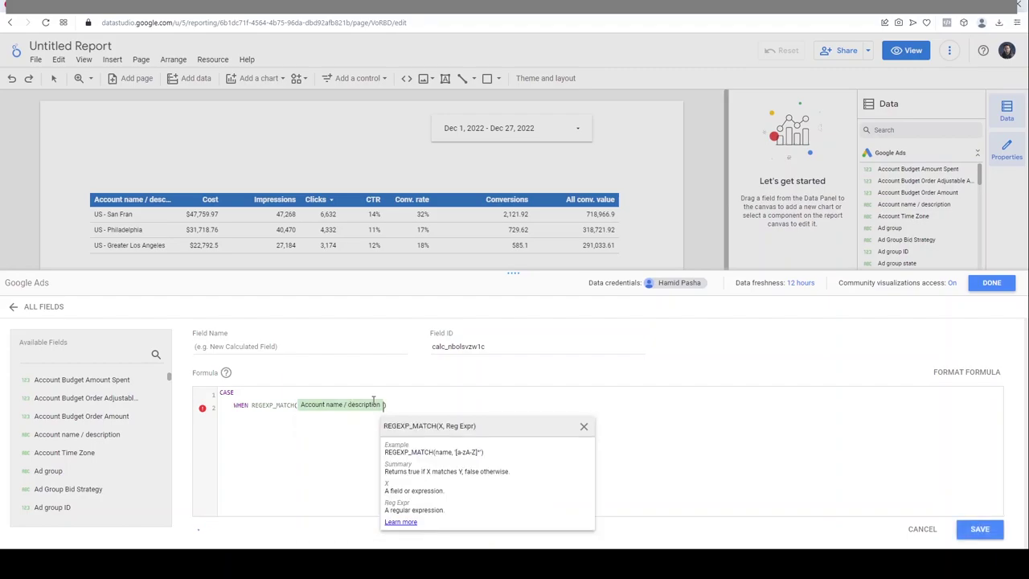
type(",")
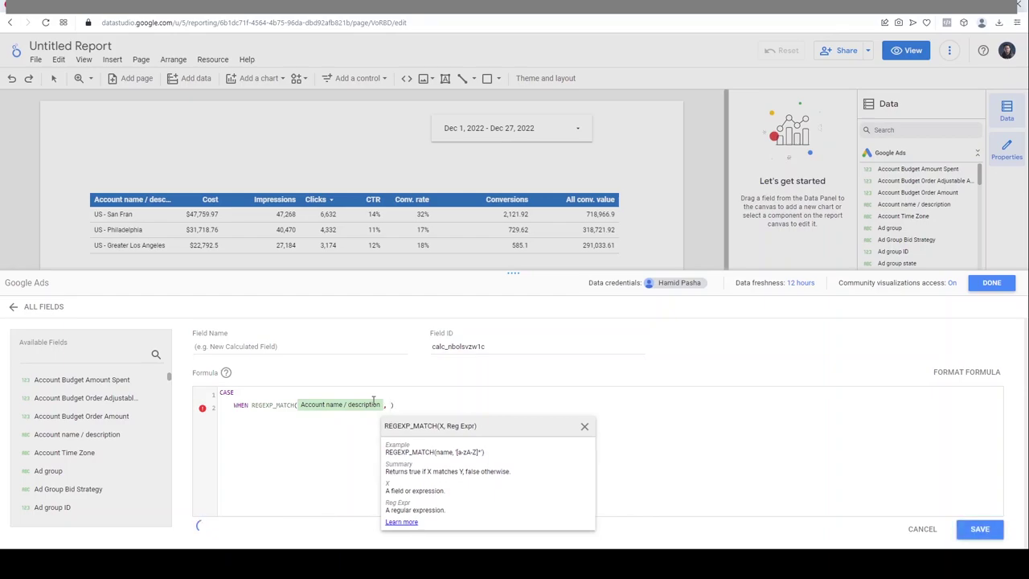
Enter ".*US - San Fran" as the regular expression argument of REGEXP_MATCH.
type(" \"")
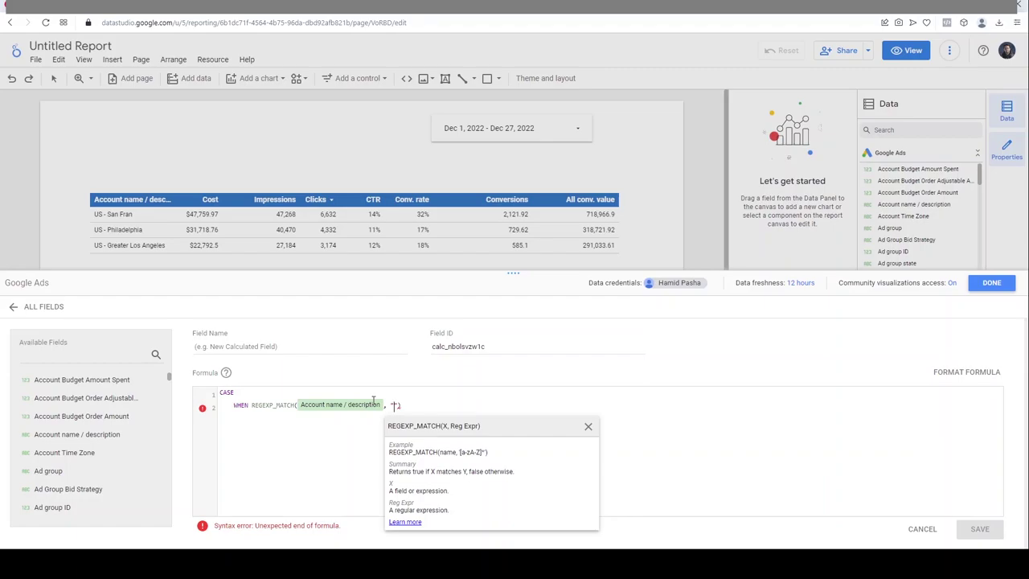
type(".")
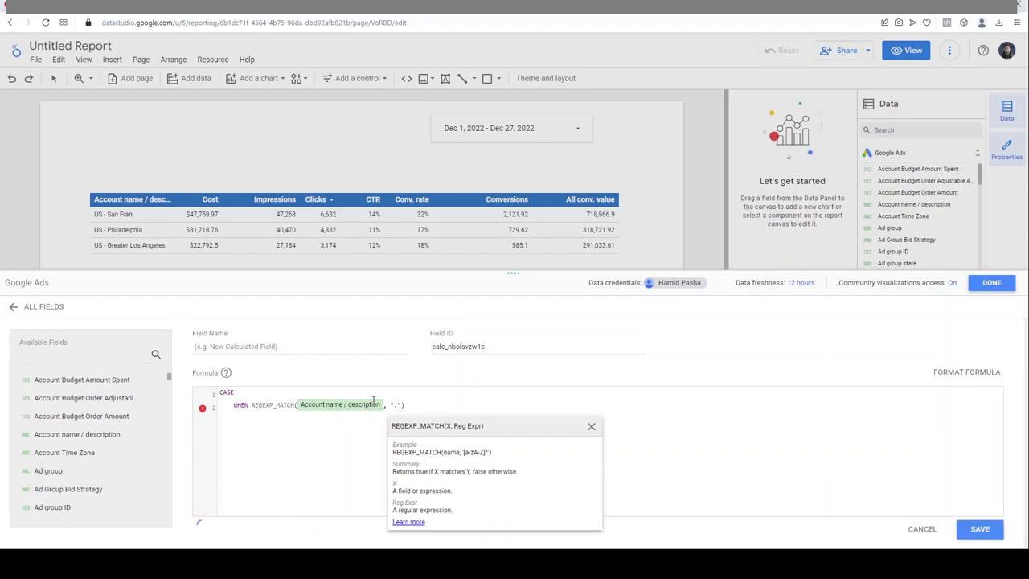
type(",")
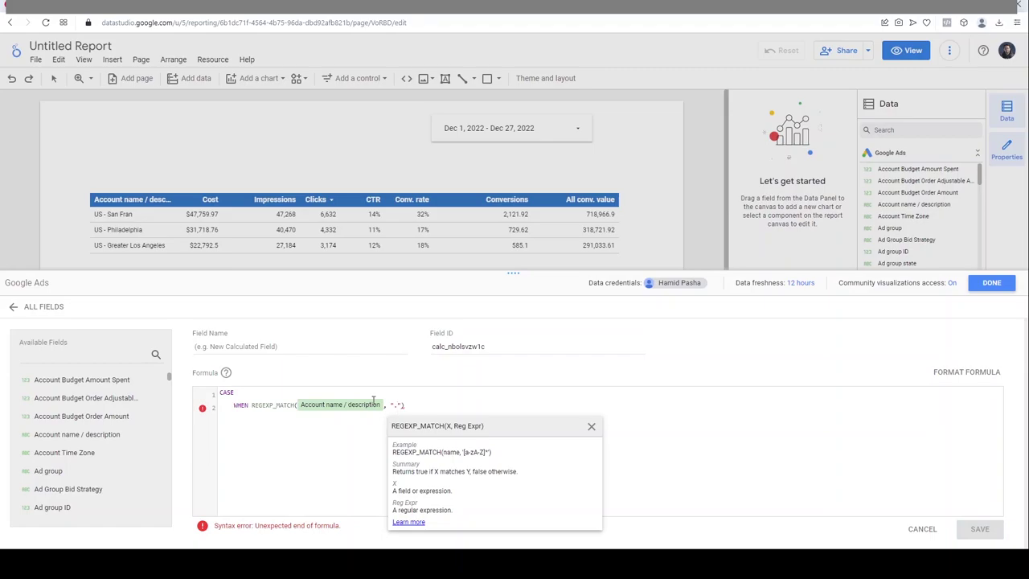
type("*US ")
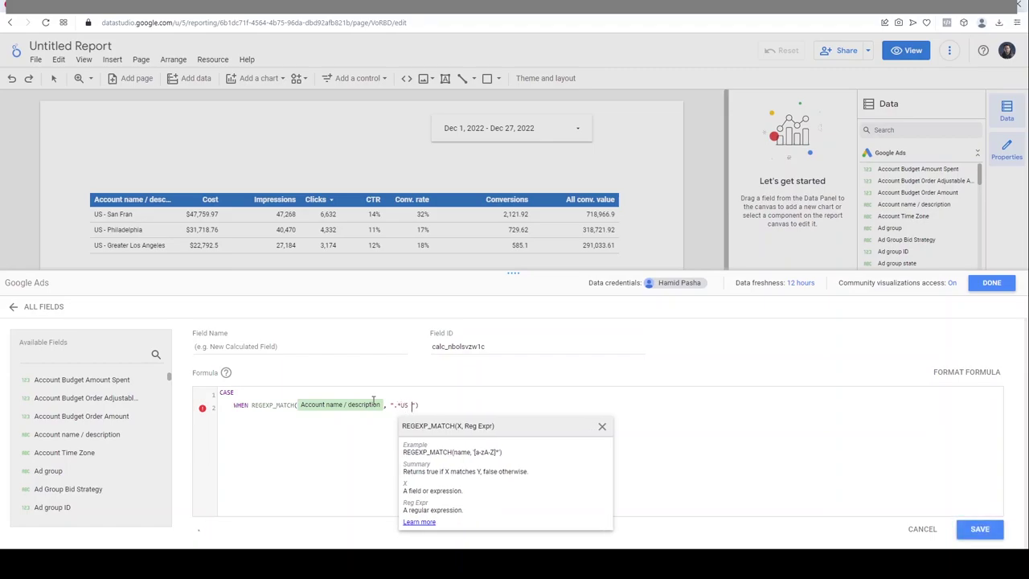
type("- San Fran")
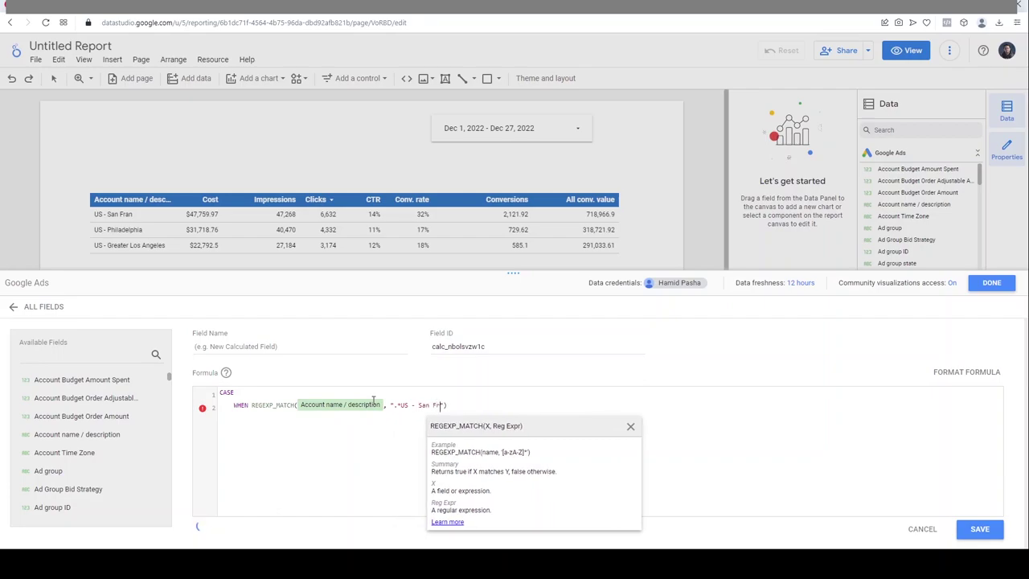
type("\"")
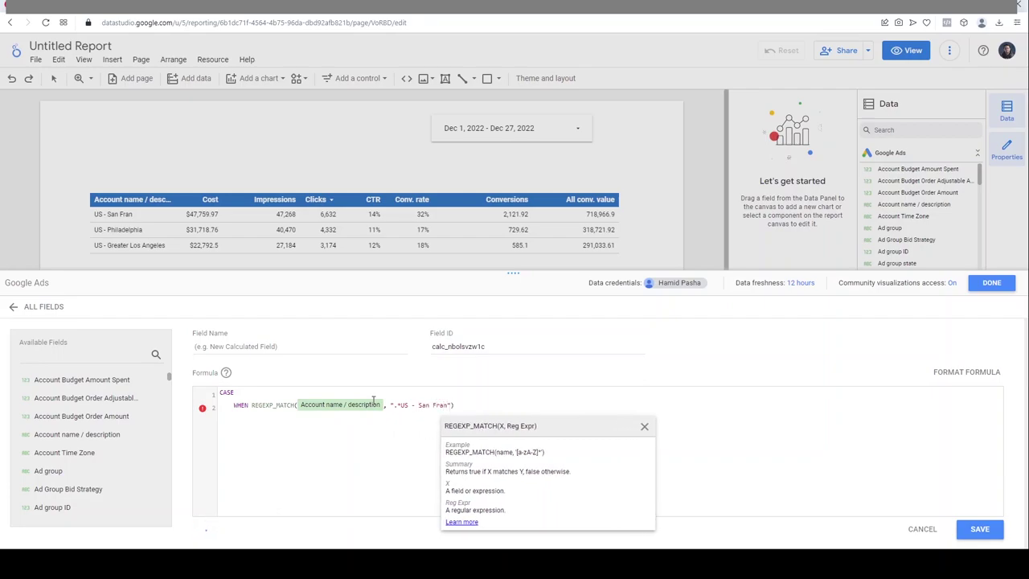
Complete the WHEN clause with THEN "San Francisco" as its result.
type(") THEN ")
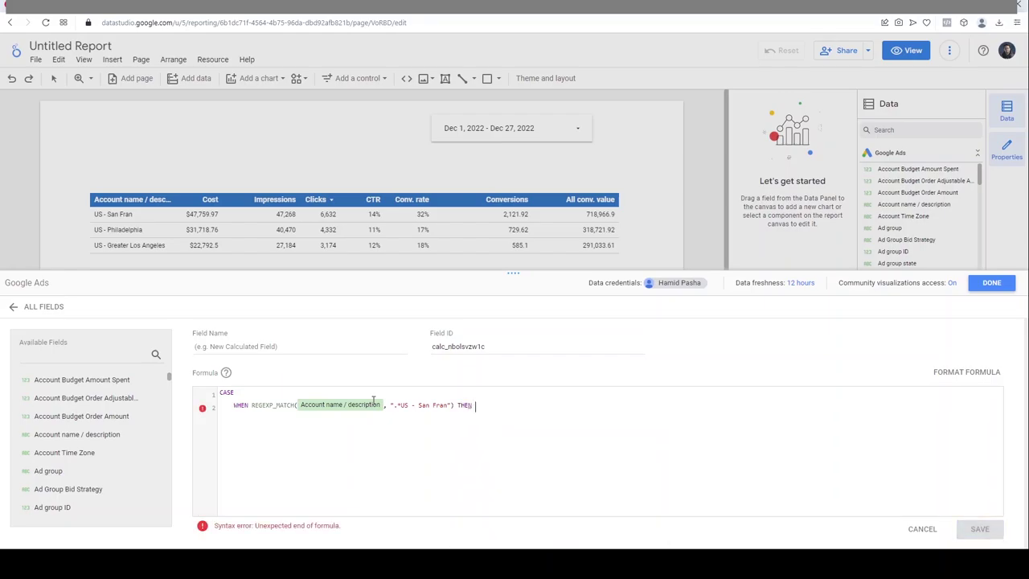
type("San Frans")
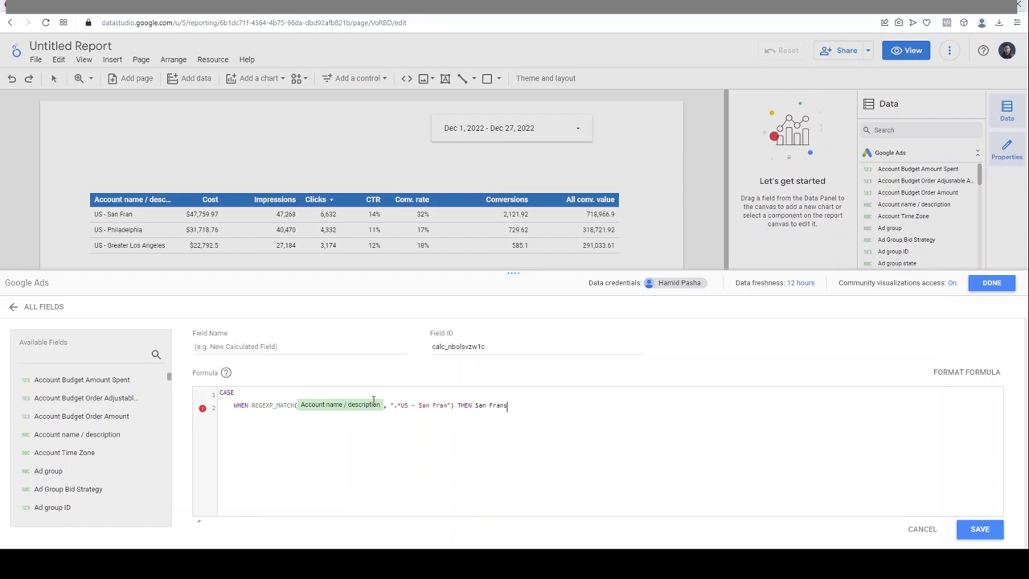
type("isco")
type("\"")
type("\"")
key("End")
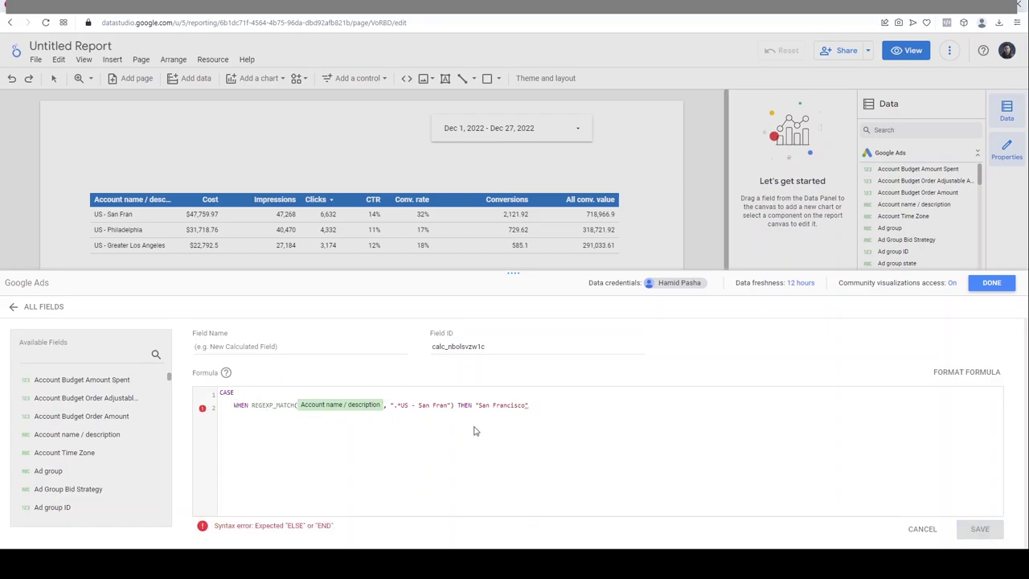
Examine the formula's CASE and WHEN keywords, REGEXP_MATCH pattern and THEN result.
left_click_drag(221, 394, 249, 393)
left_click(239, 410)
mouse_move(251, 405)
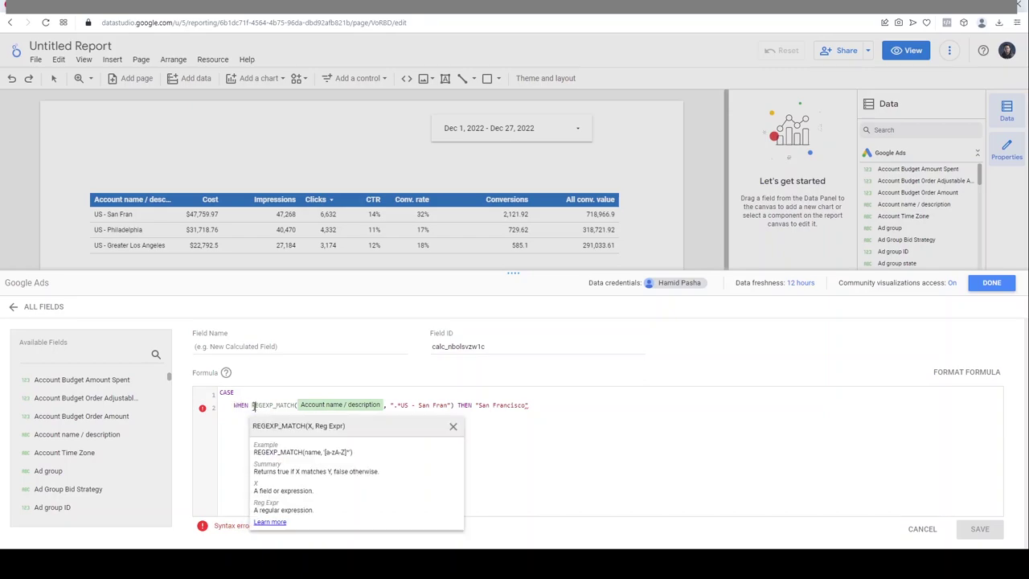
left_click(394, 405)
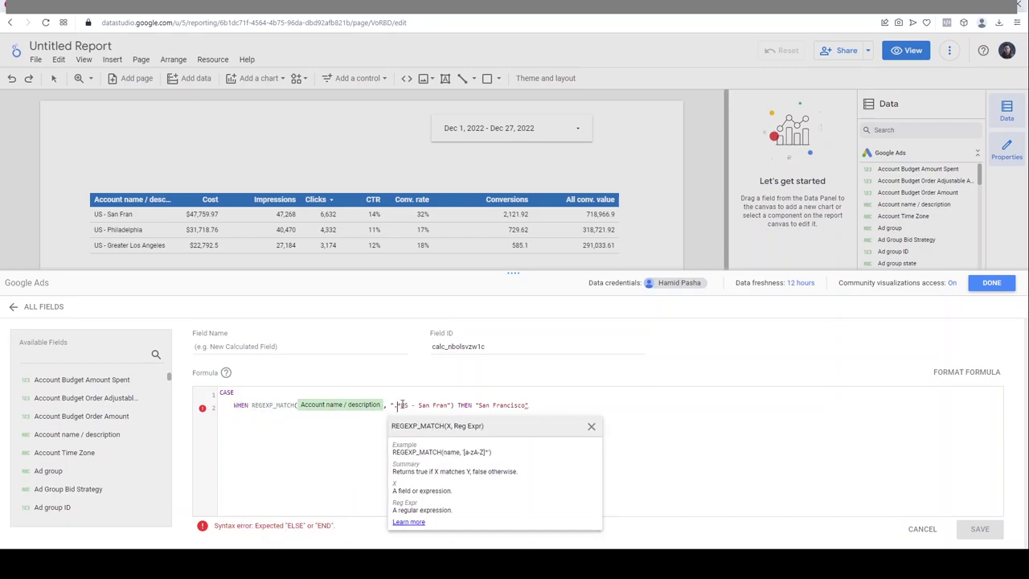
left_click_drag(396, 405, 448, 405)
left_click(425, 405)
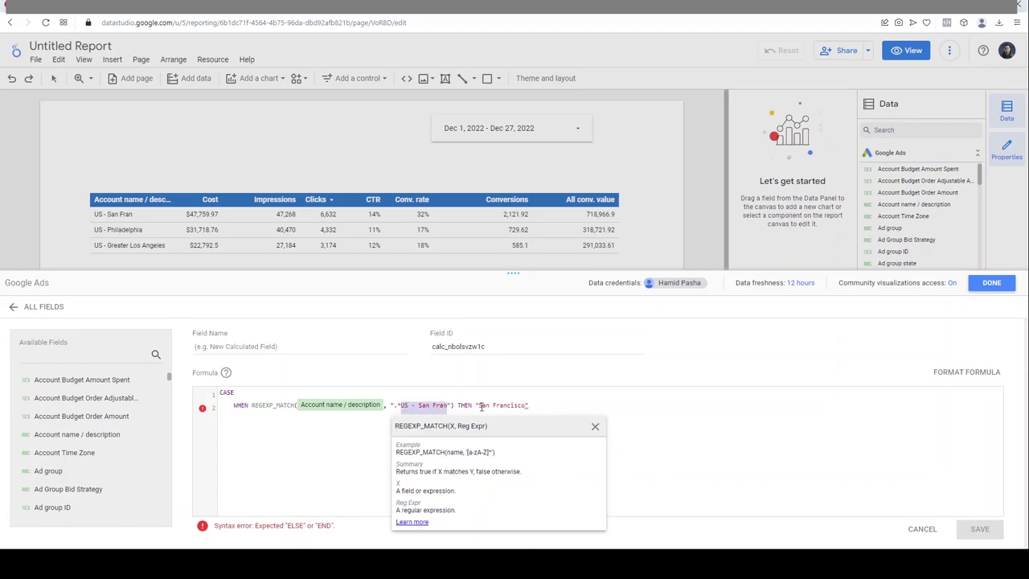
left_click_drag(481, 405, 529, 405)
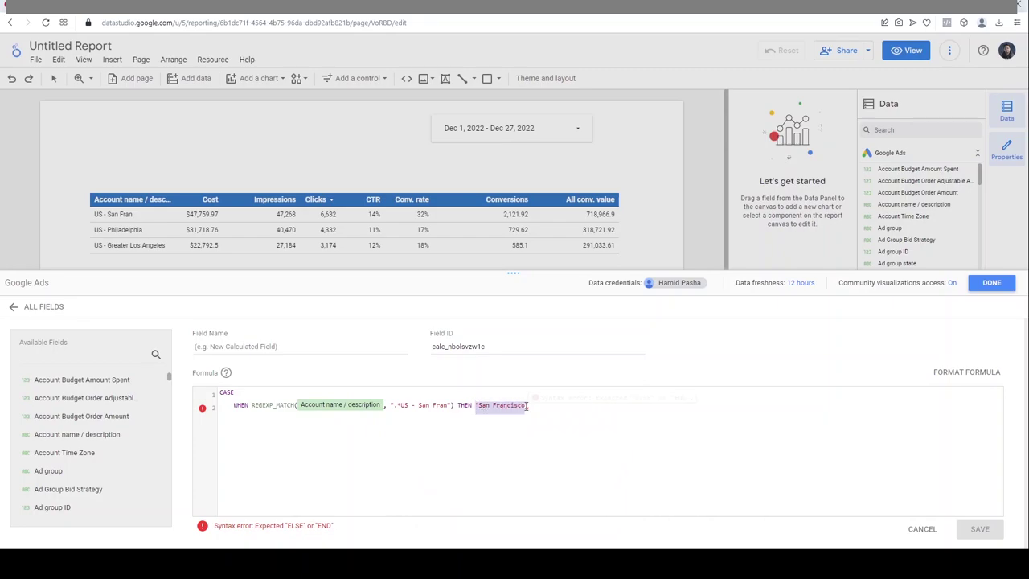
Duplicate the San Francisco WHEN clause onto a new line below it in the formula.
left_click(536, 406)
key("Return")
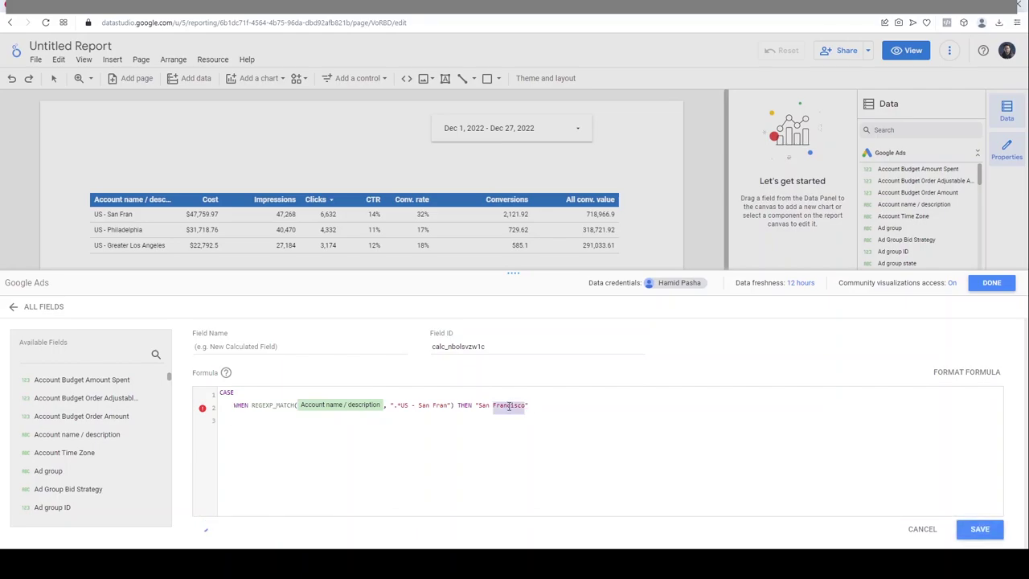
triple_click(509, 406)
key("ctrl+c")
left_click(236, 427)
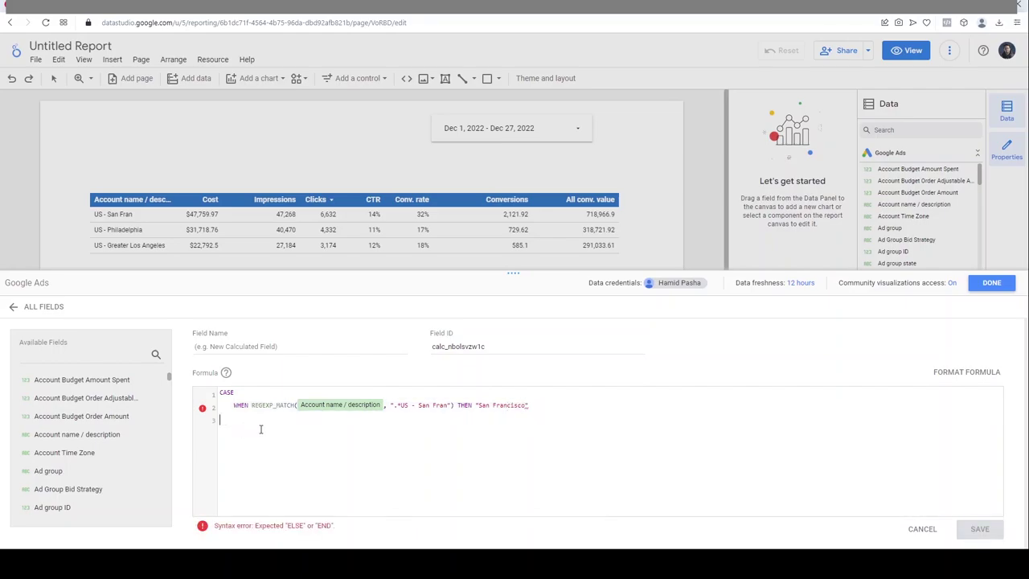
key("ctrl+v")
Change the duplicated clause to match ".*US - Philadelphia" and return "Philadelphia".
left_click_drag(400, 419, 448, 419)
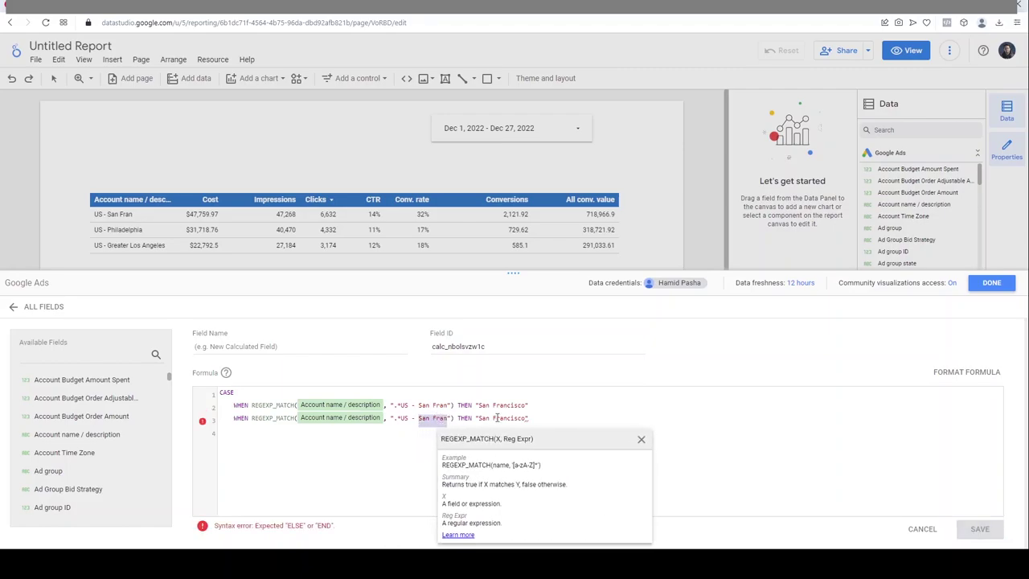
type("Phi")
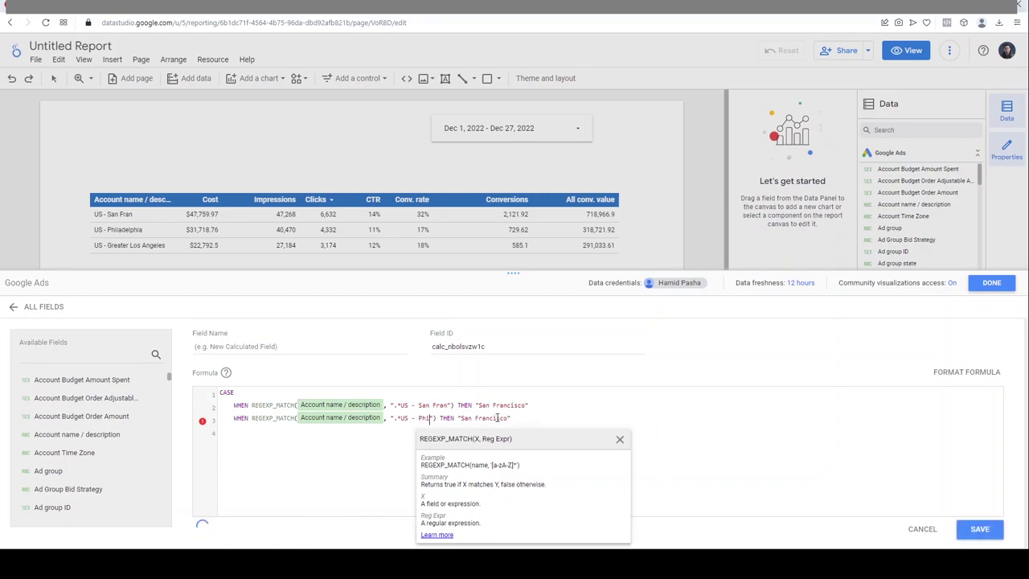
type("ladelphia")
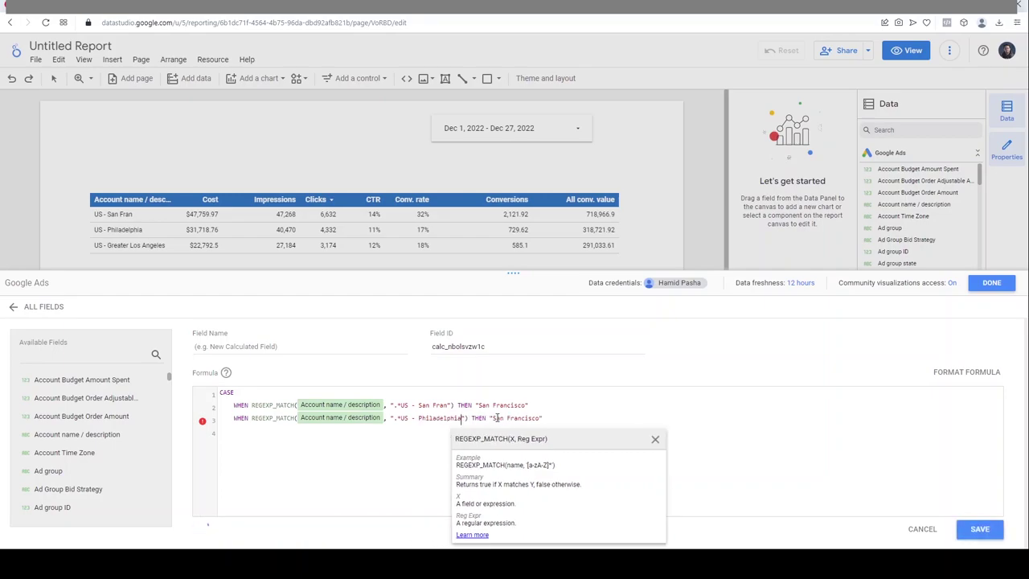
left_click_drag(493, 419, 541, 418)
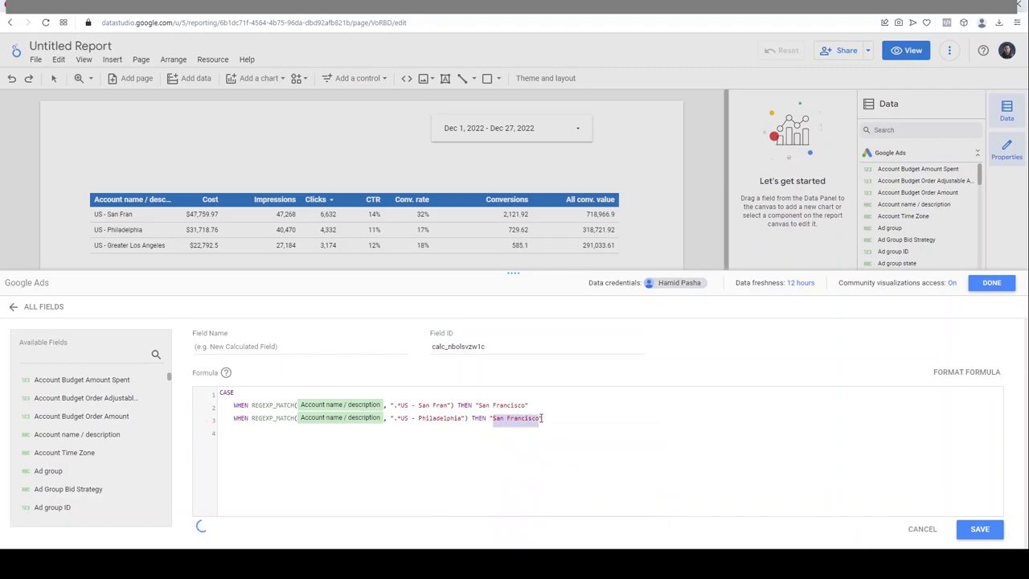
type("Philadelphia")
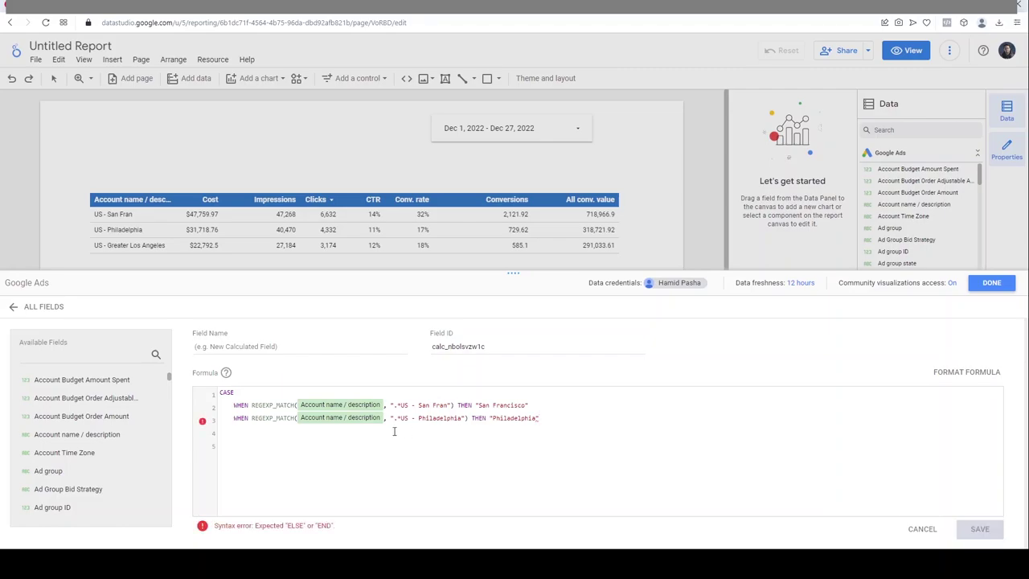
Add a third WHEN clause on Account name / description matching ".*US - Greater Los Angeles" with "Los Angeles" as its result.
left_click(253, 432)
type("WHEN REGEXP_MATCH(Account name / description, \".*US - Philadelphia\") THEN \"Philadelphia\"")
double_click(438, 431)
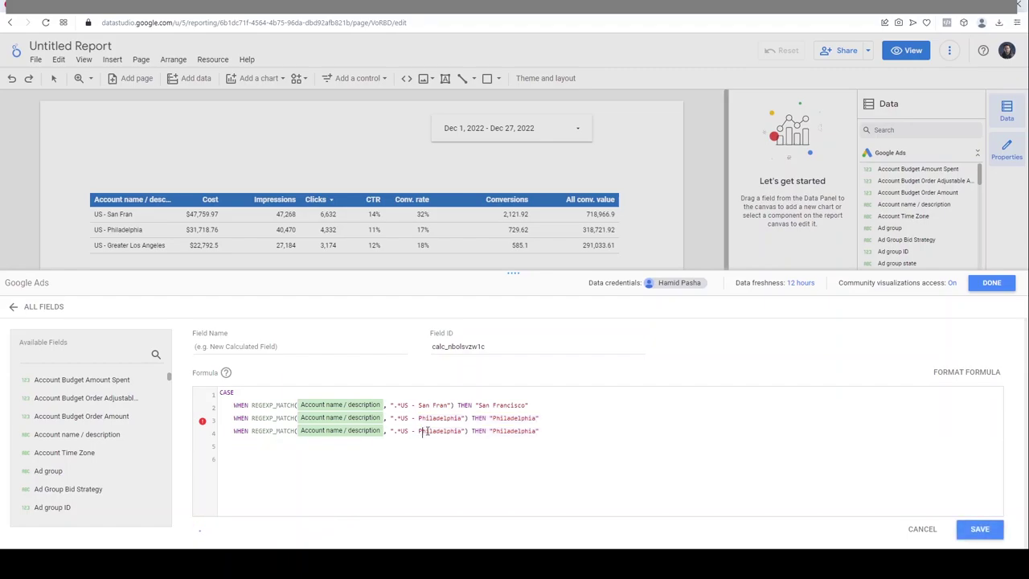
left_click_drag(417, 434, 462, 431)
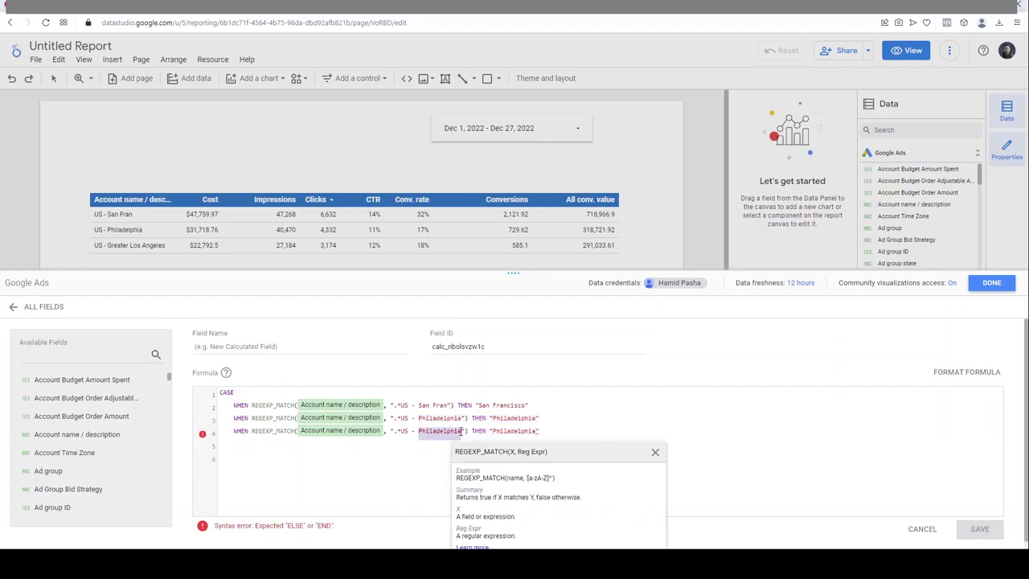
type("G")
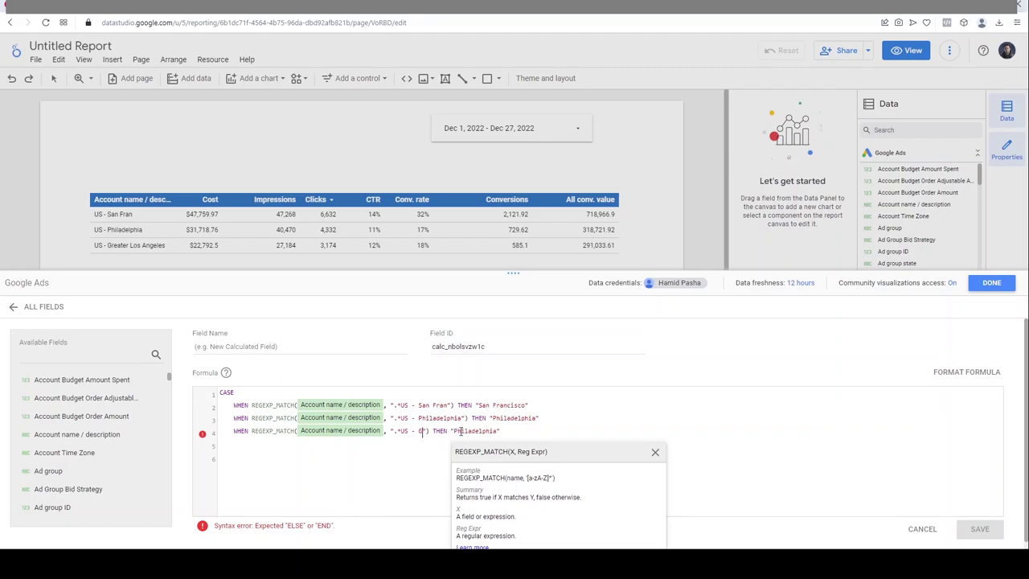
type("reater Los Ang")
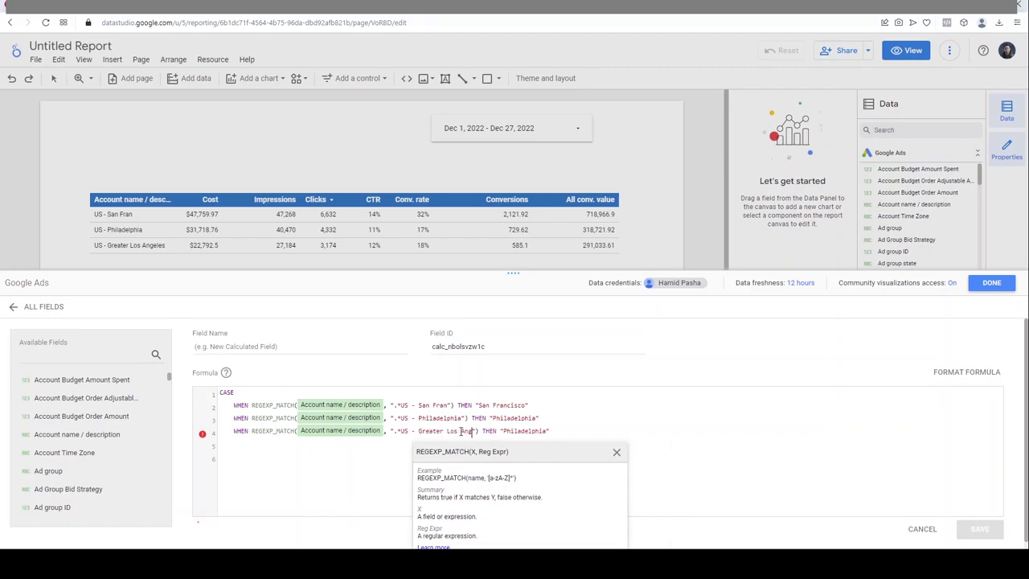
type("eles")
double_click(530, 431)
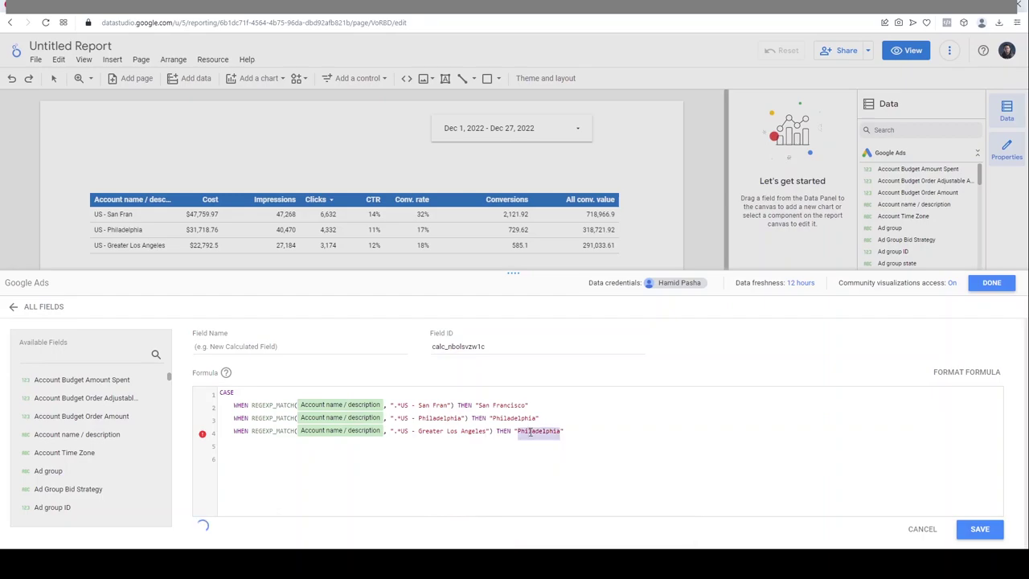
type("Los Angeles")
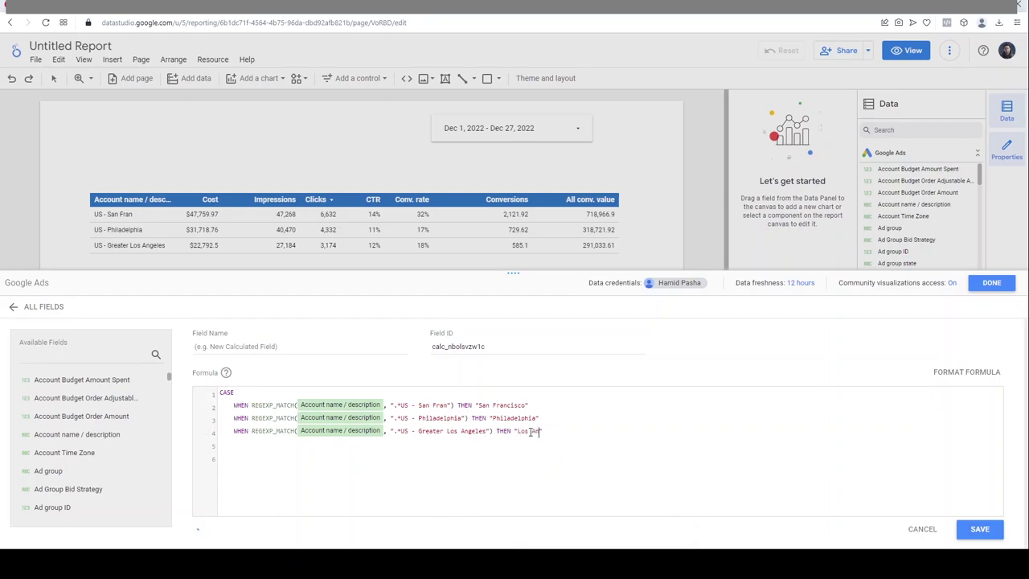
Examine the regular expression patterns in the formula's three WHEN clauses against the account names.
left_click_drag(400, 404, 426, 405)
left_click(460, 418)
key("Left")
key("Left")
key("Left")
key("Left")
key("Left")
key("Left")
key("Left")
key("Left")
key("Left")
key("Left")
key("Left")
key("Left")
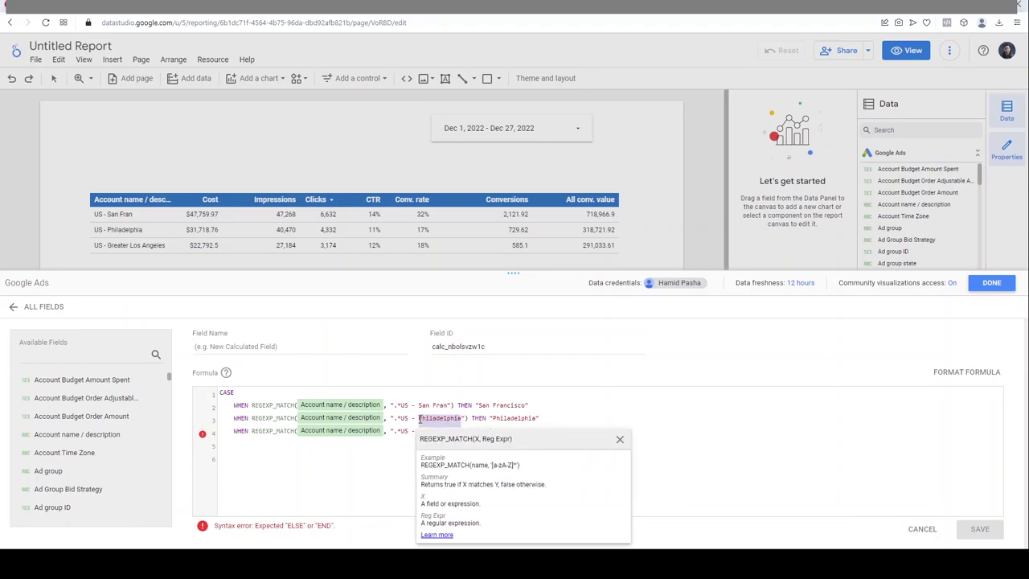
key("Down")
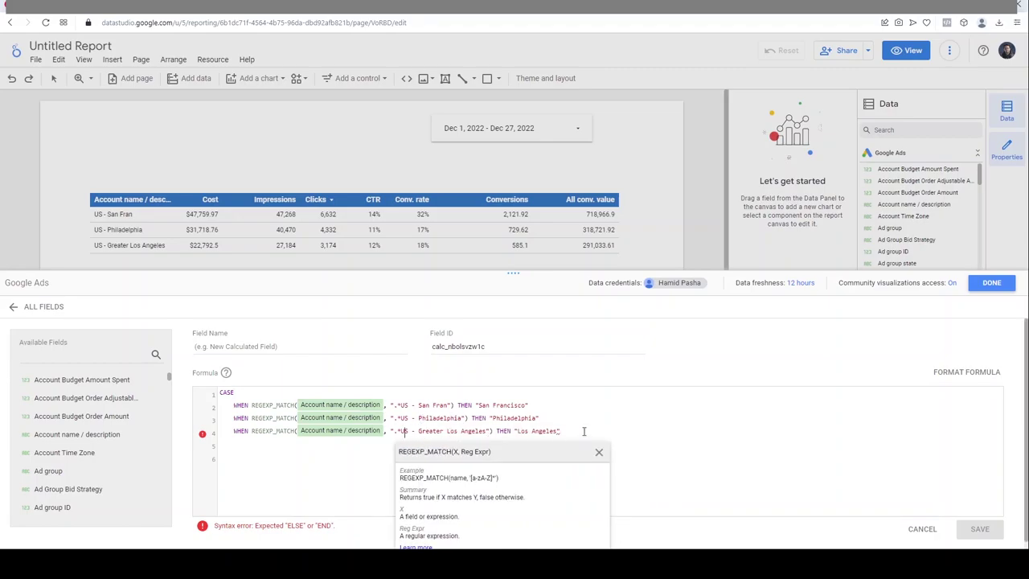
Close the CASE statement with END on its own unindented line after the Los Angeles clause.
left_click(581, 431)
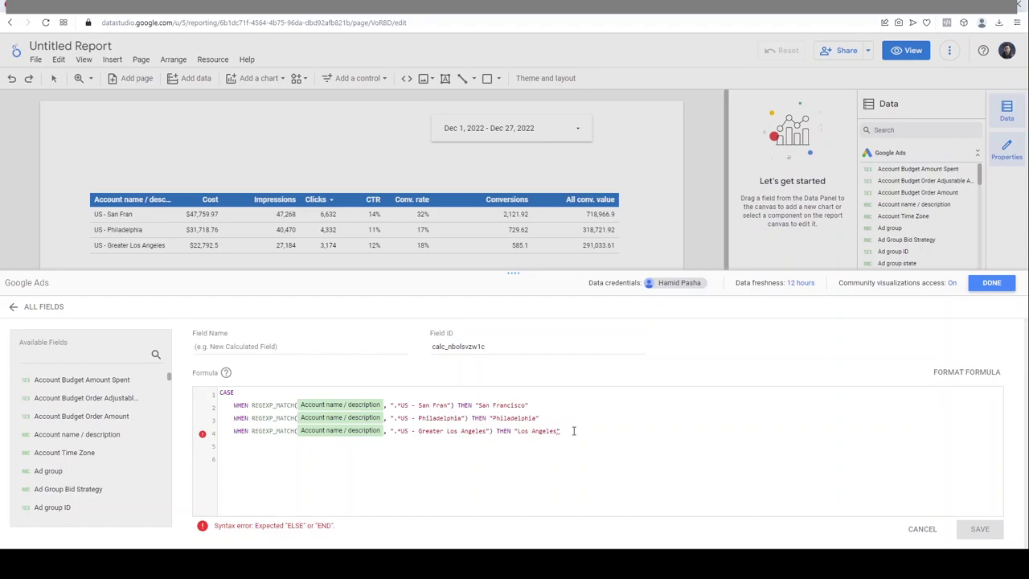
key("Return")
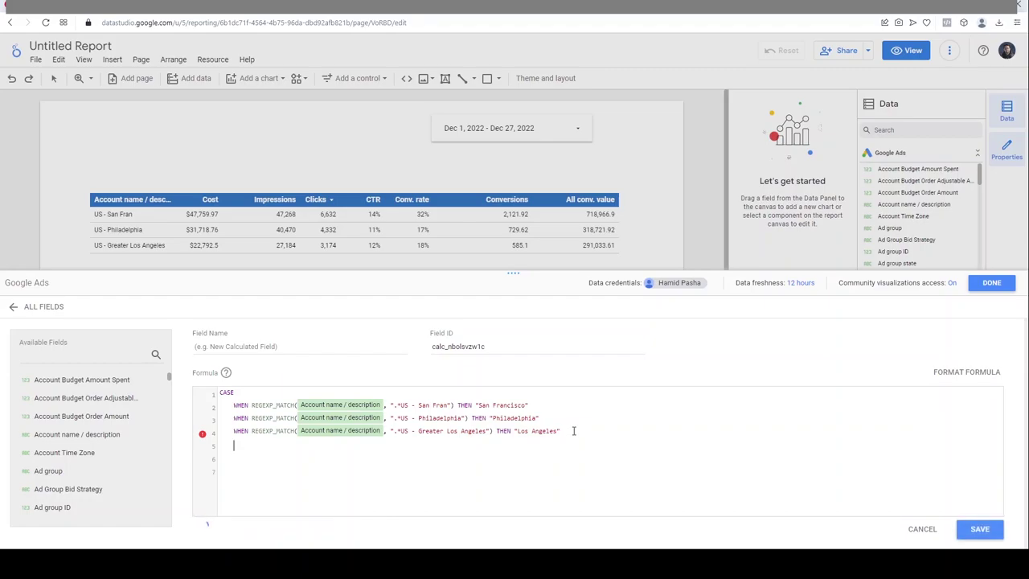
key("BackSpace")
key("BackSpace")
type("END")
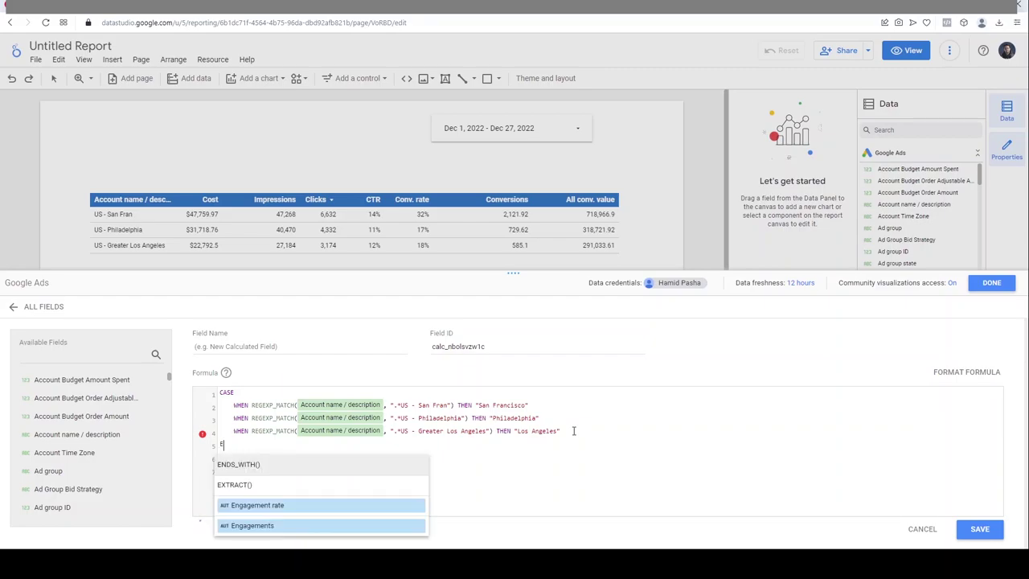
left_click(567, 472)
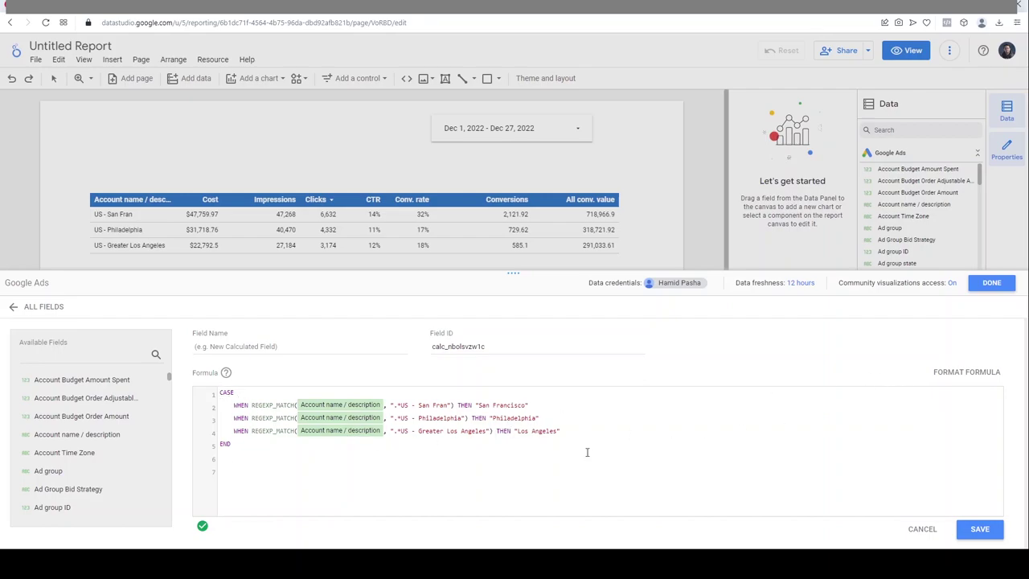
Name the calculated field "Account" and save it.
left_click(244, 347)
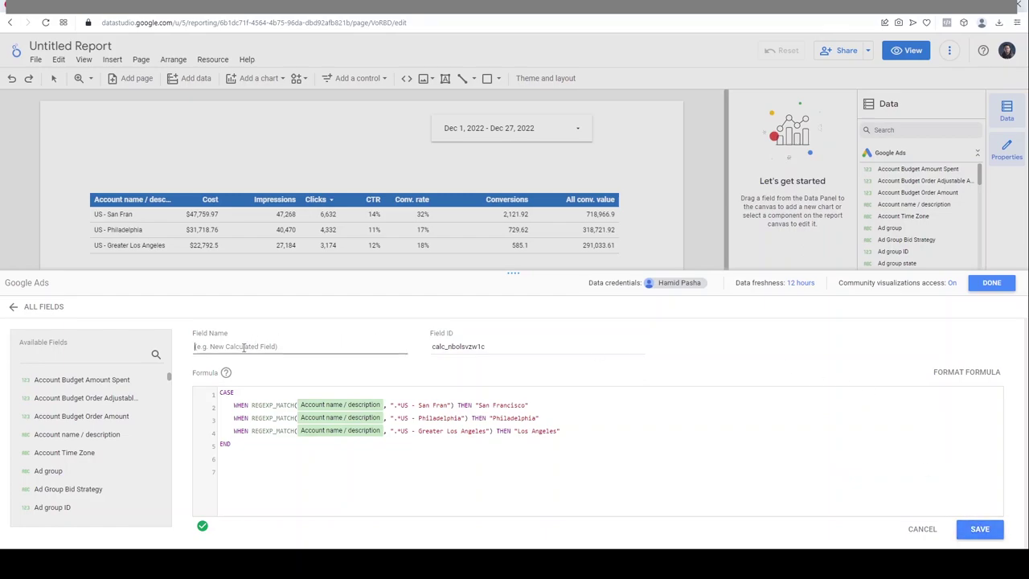
type("Account")
left_click(980, 530)
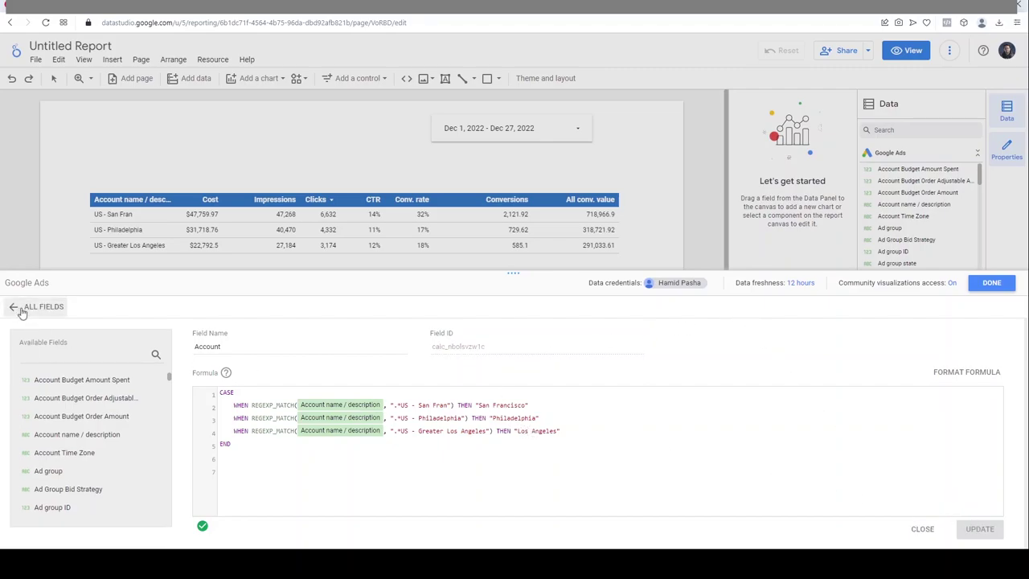
Add another calculated field to the Google Ads data source and begin its formula with CASE.
left_click(21, 312)
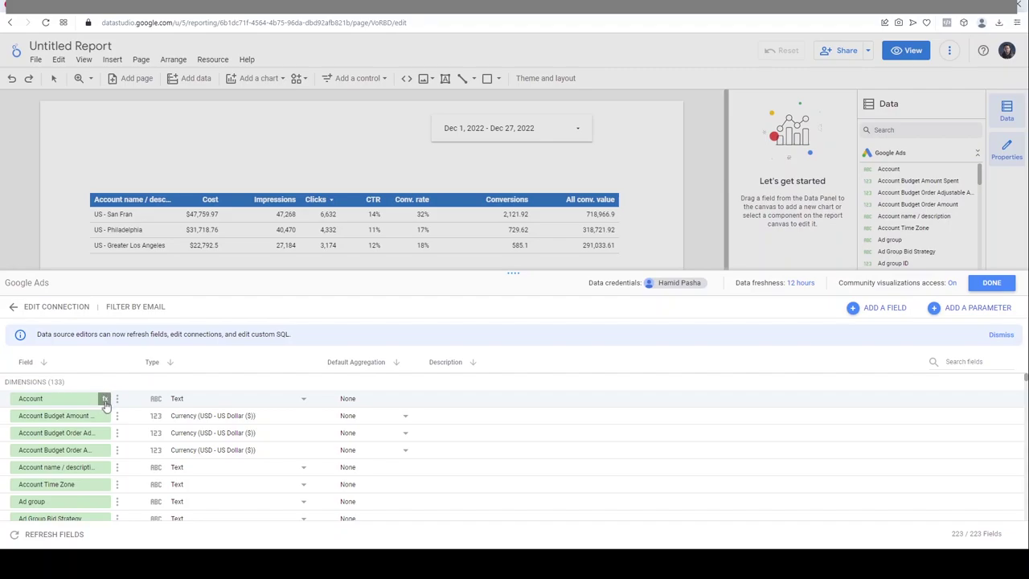
left_click(888, 313)
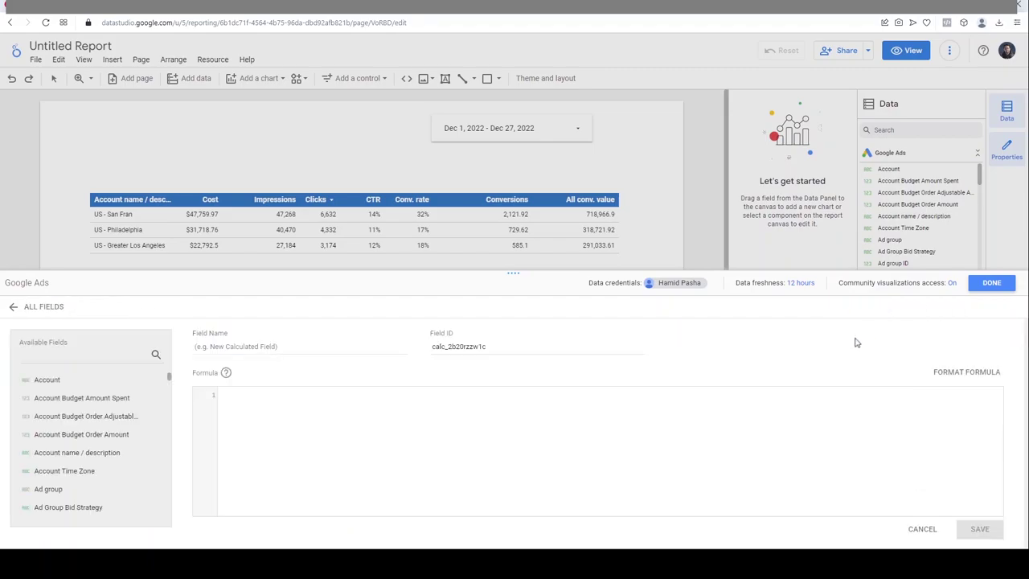
left_click(280, 393)
type("CASE")
key("Return")
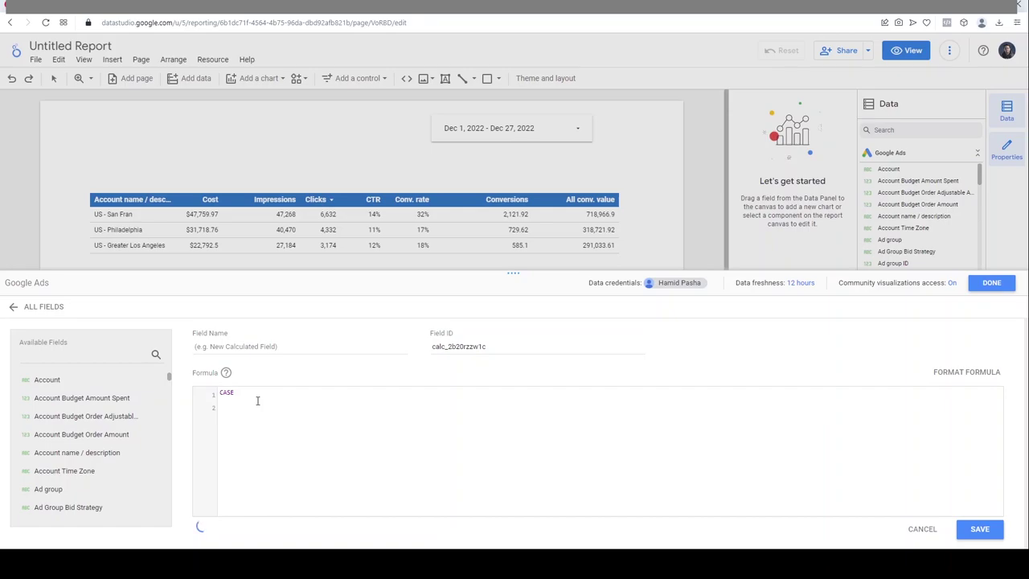
Start a WHEN clause with the REGEXP_MATCH function on the formula's second line.
type("WHEN REG")
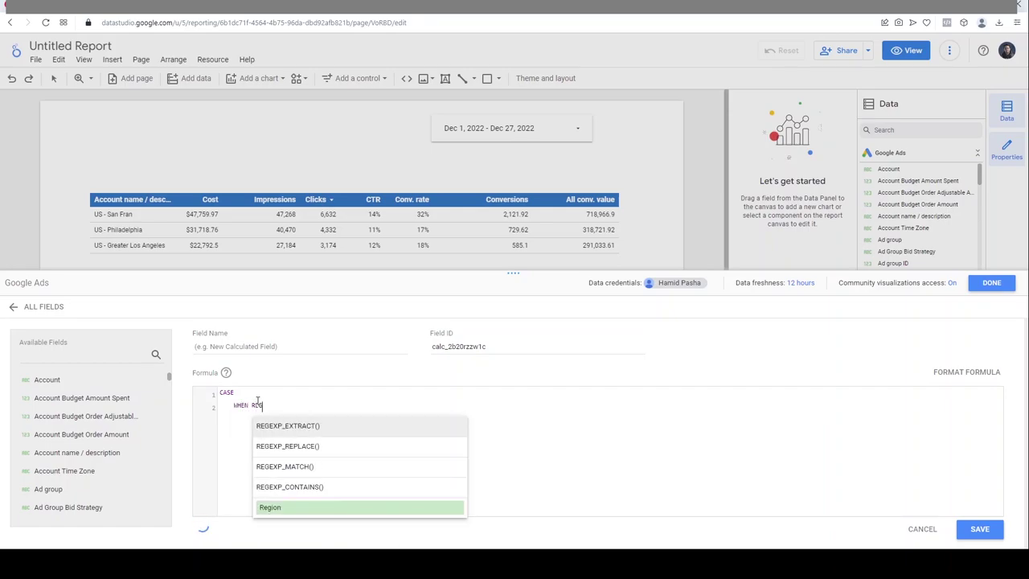
key("Down")
key("Down")
key("Down")
key("Up")
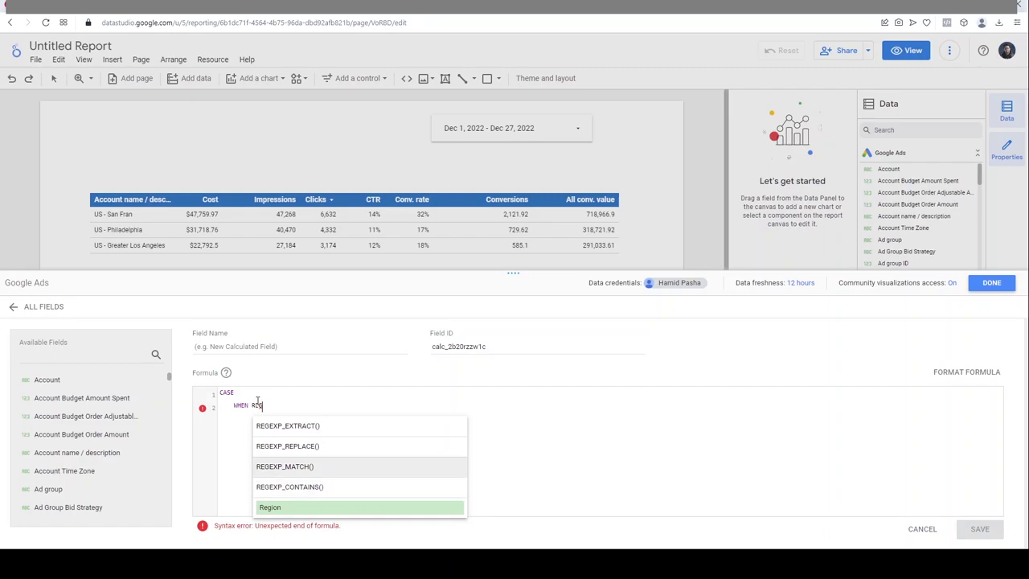
key("Return")
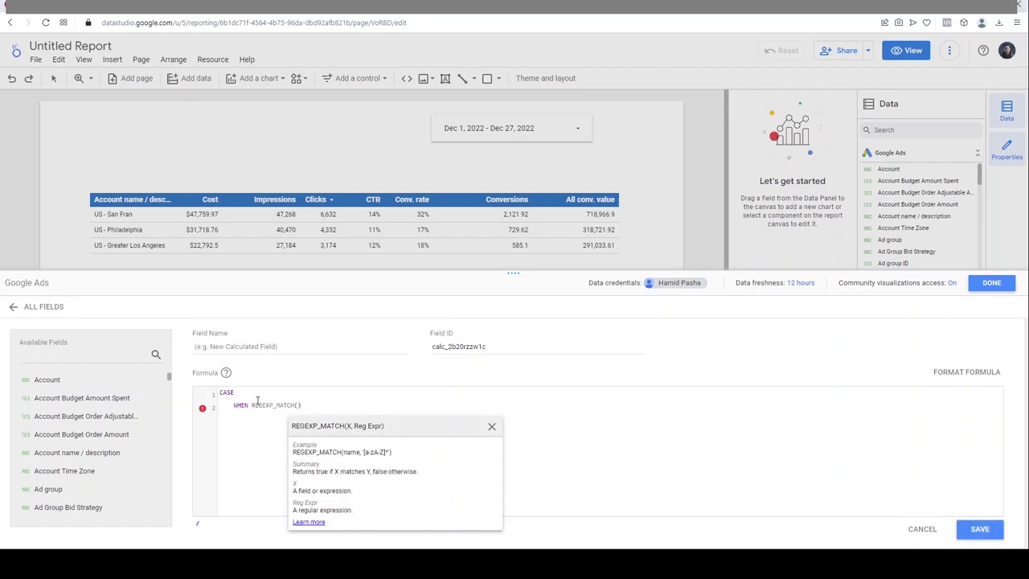
type("campa")
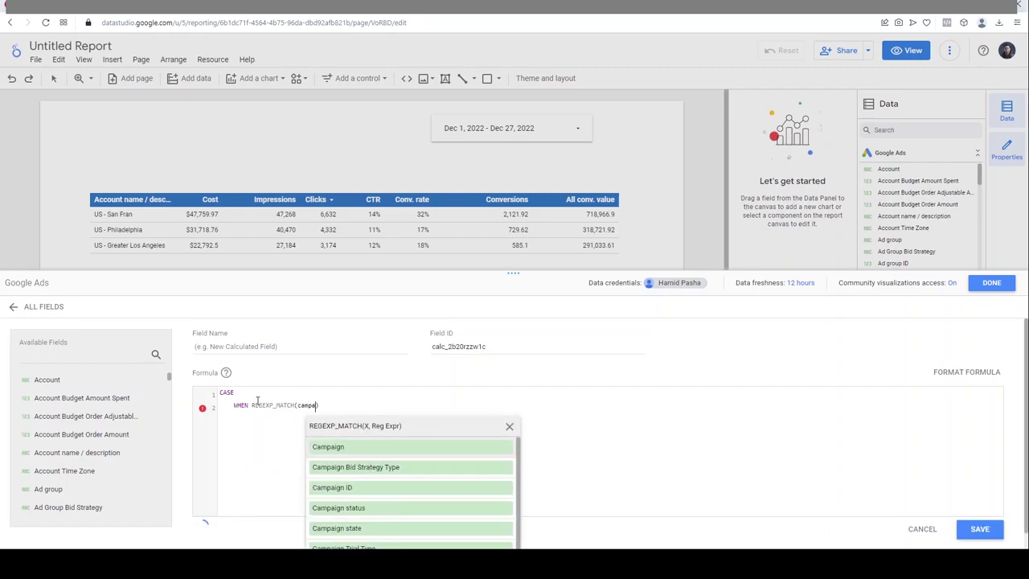
key("Down")
key("Return")
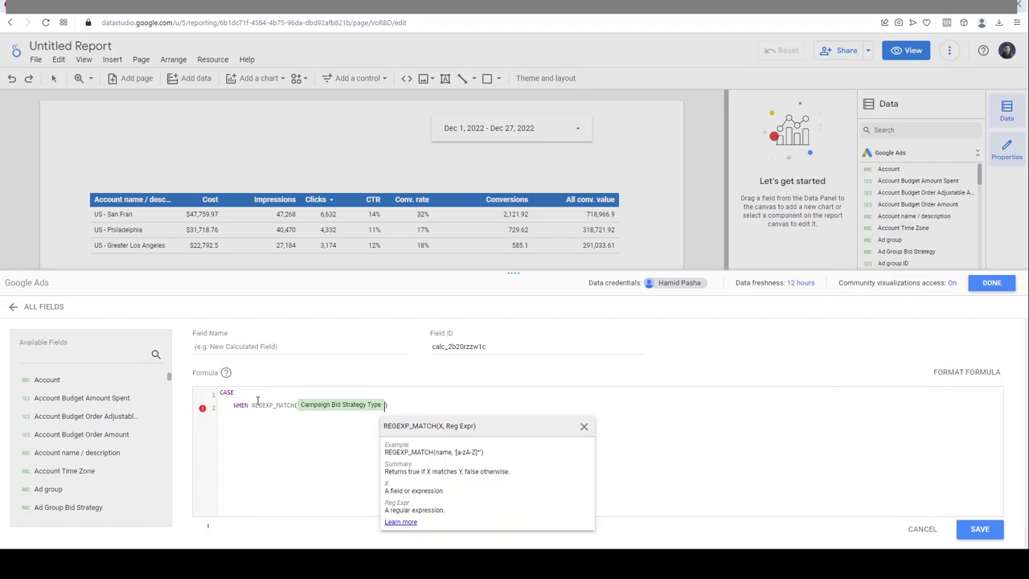
key("BackSpace")
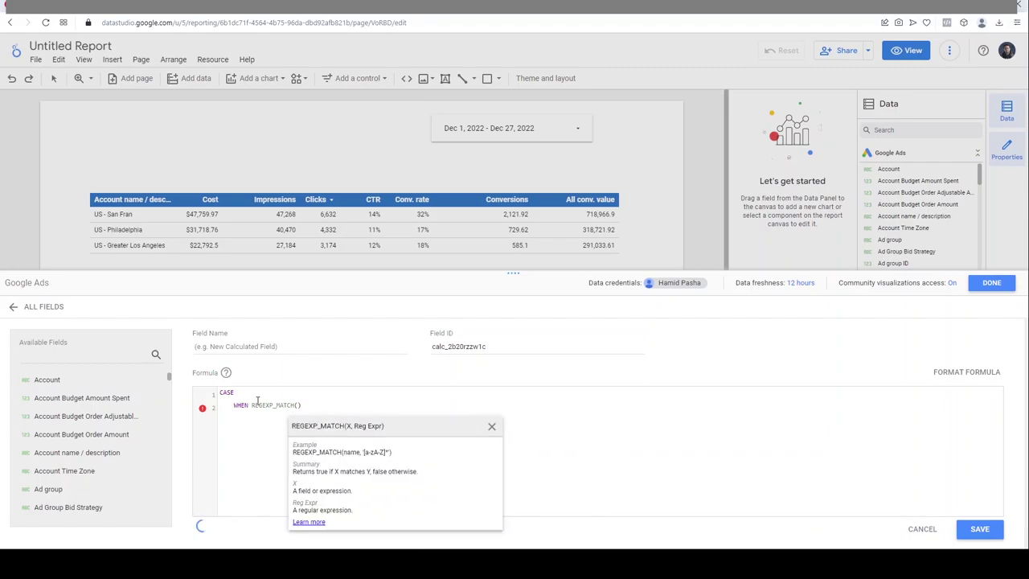
Insert the Campaign field as the first argument of REGEXP_MATCH.
type("cam")
key("Down")
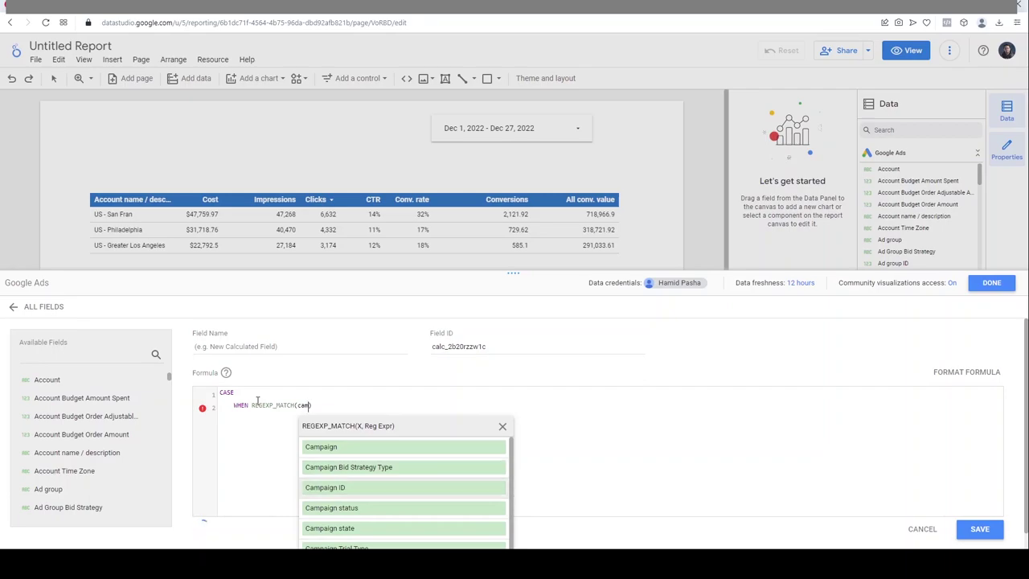
key("Up")
key("Up")
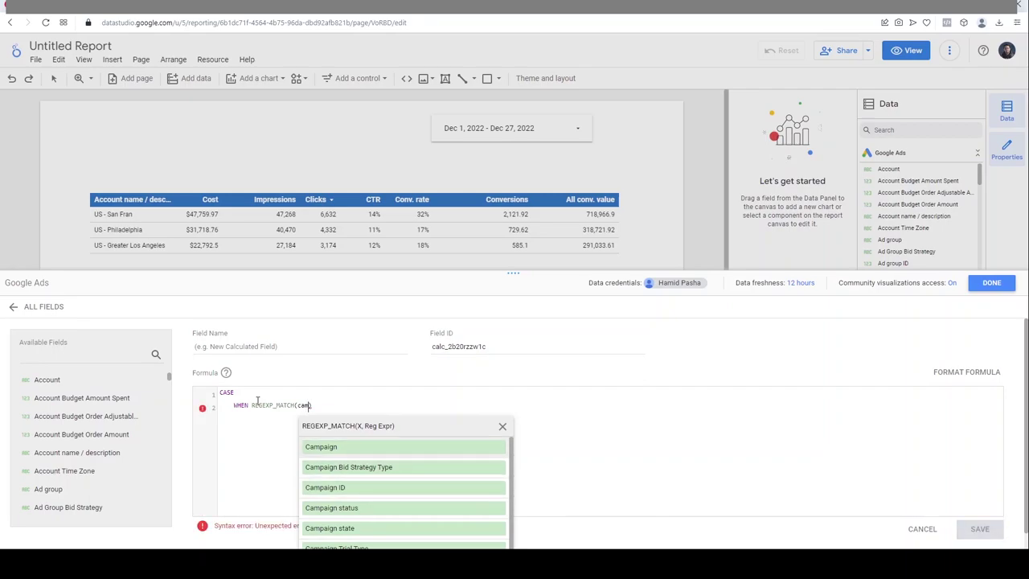
key("Return")
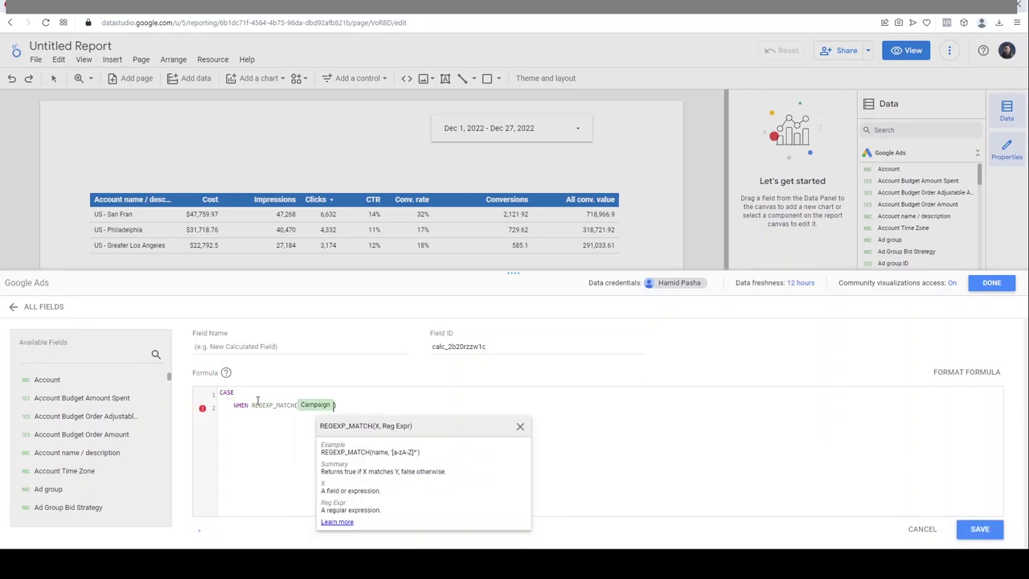
Begin the second REGEXP_MATCH argument with the quoted pattern text ".Brand".
type(",\"")
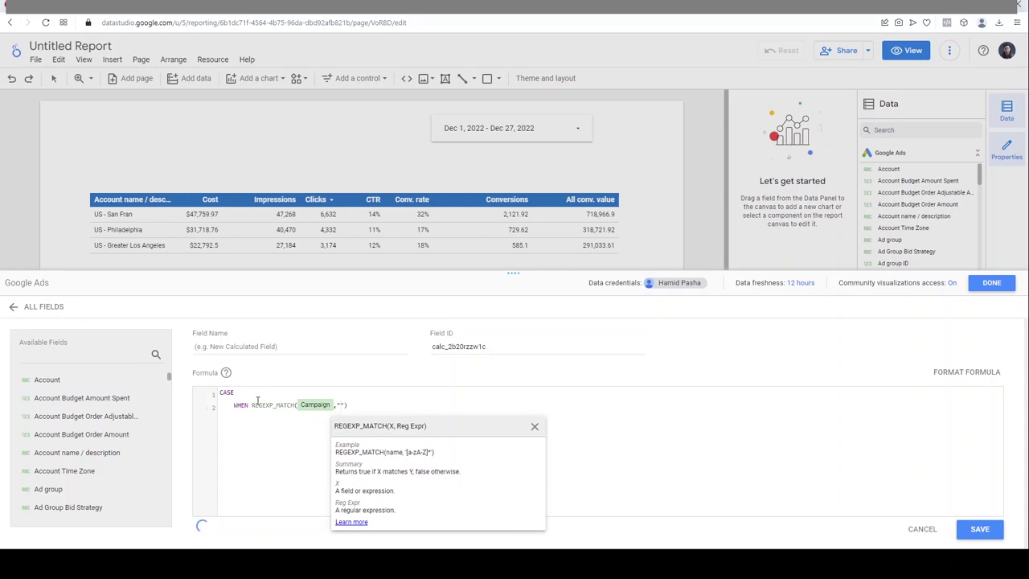
type(".")
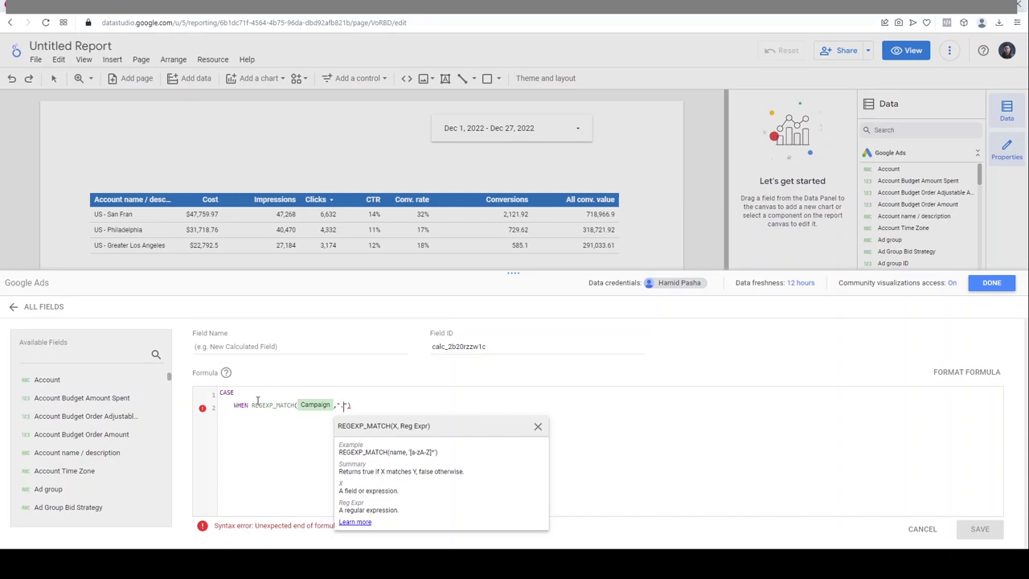
type("Brand")
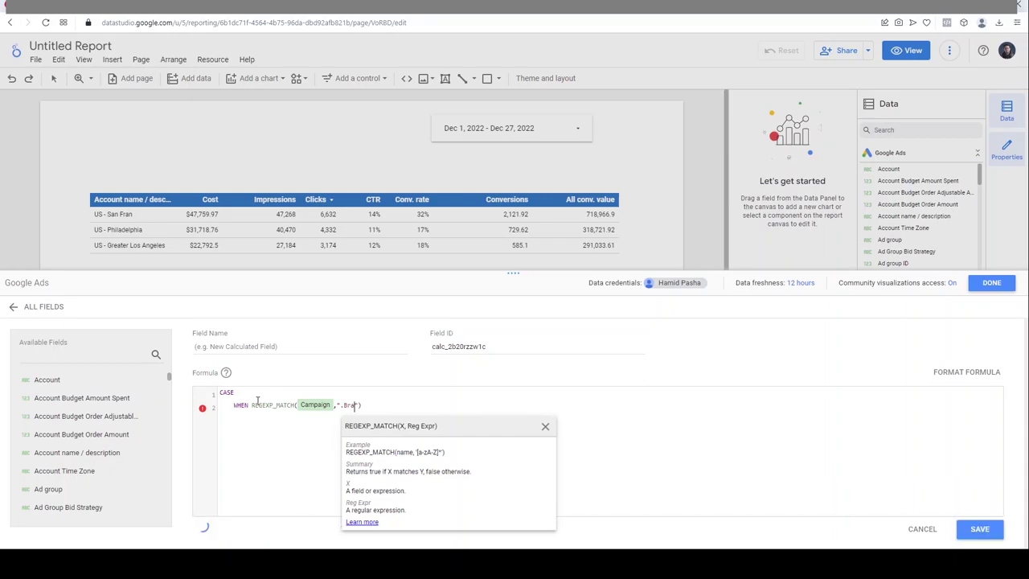
Insert a space after the dot and extend the word so the pattern reads ". Branded".
key("Left")
key("Left")
key("Left")
key("Left")
key("Left")
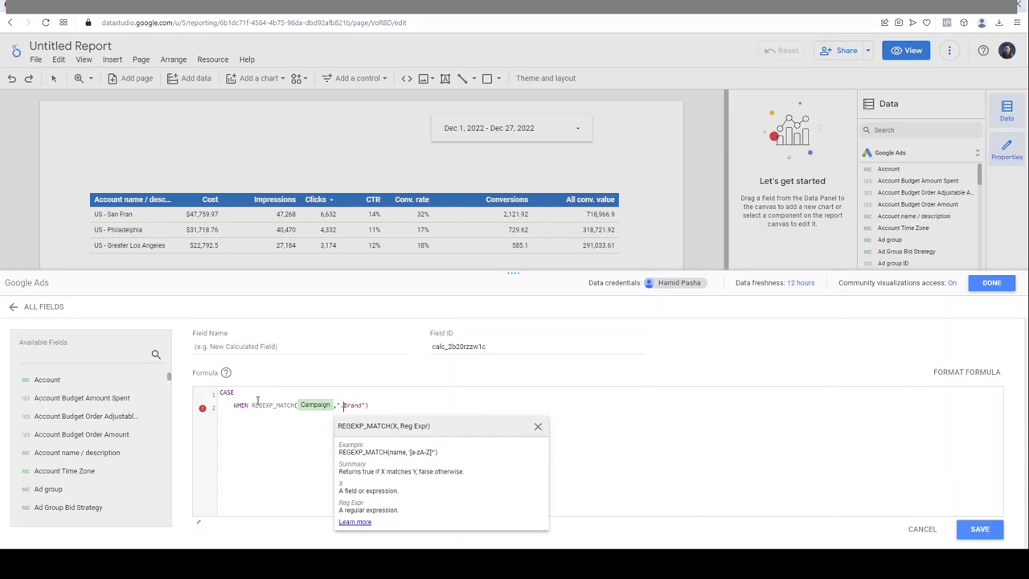
type("*")
key("Right")
key("Right")
key("Right")
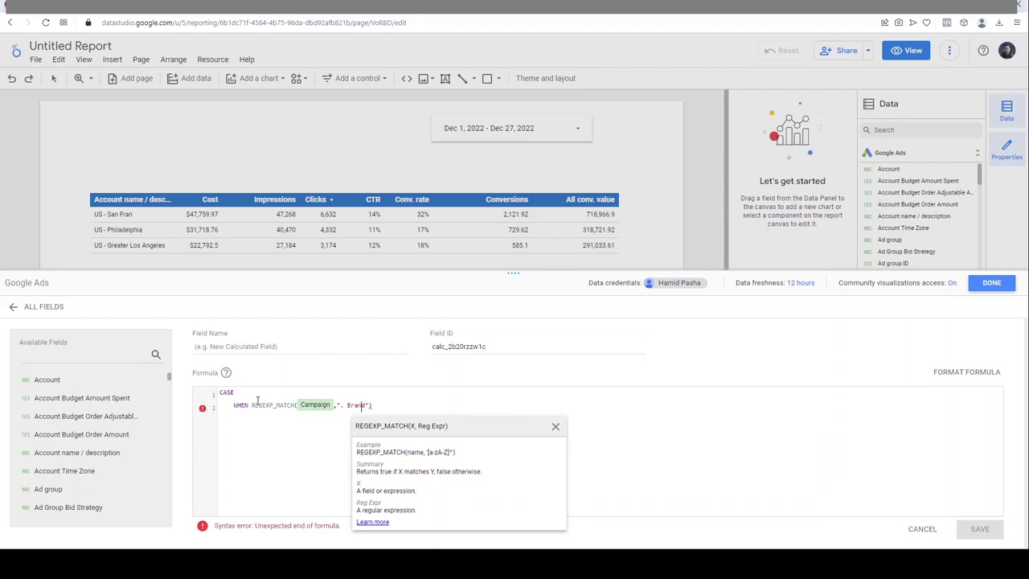
key("Right")
type("ed")
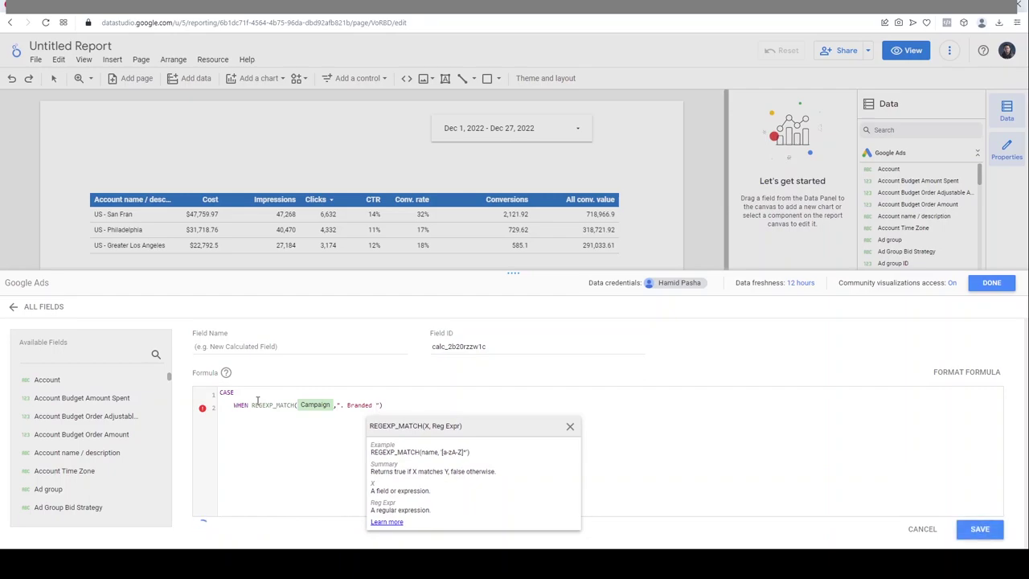
End the Branded pattern with ".*" and complete the clause with THEN "Brand".
key("Delete")
type(".")
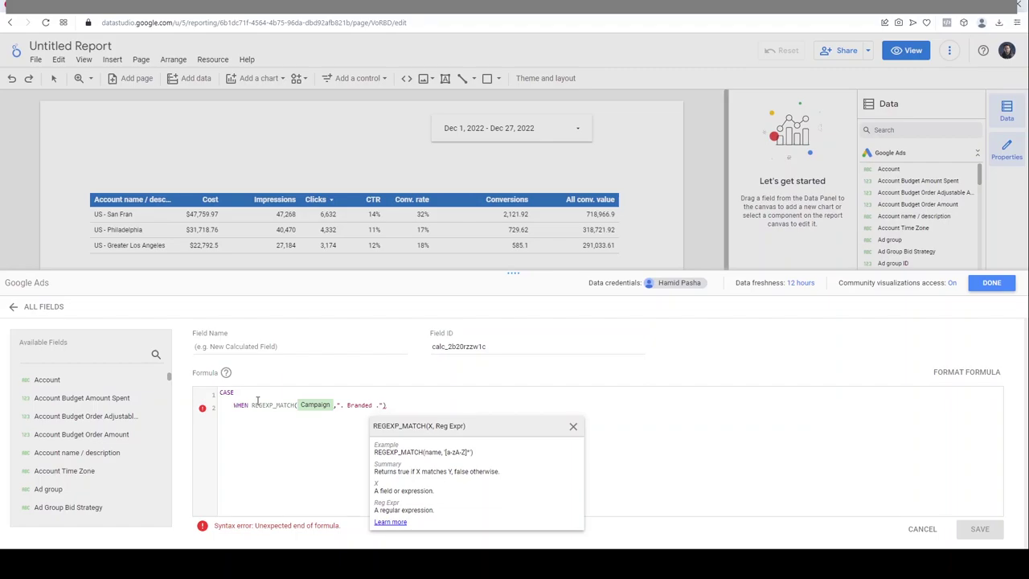
type("*")
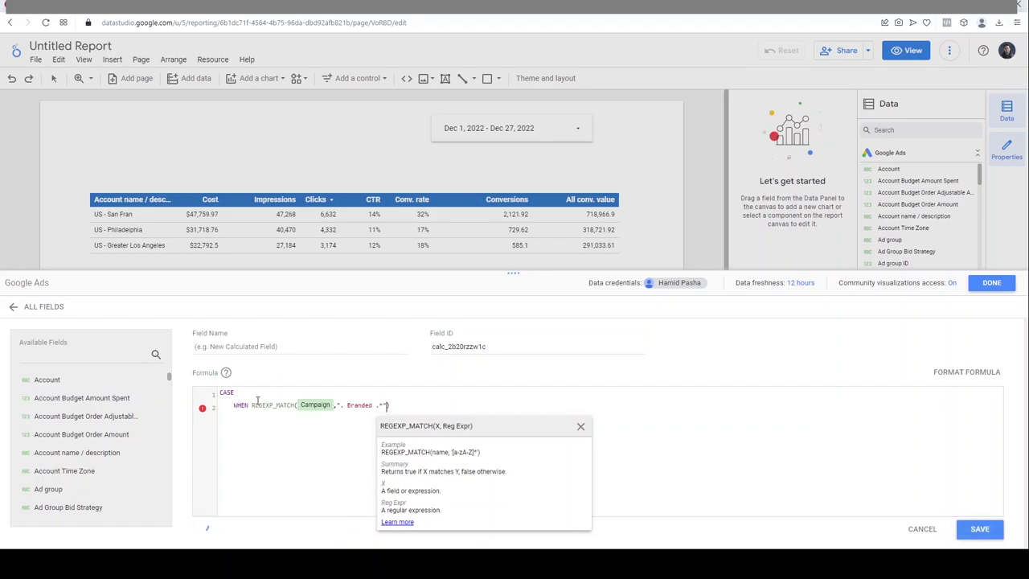
key("End")
type("T")
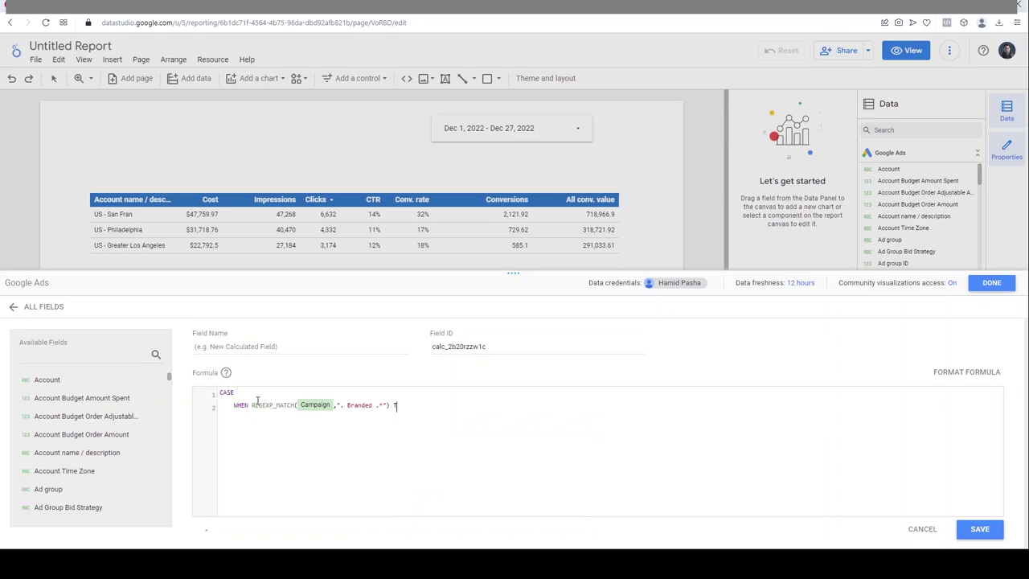
type("HEN")
type(" '")
type("Brand\"")
Start another WHEN clause on a new line with REGEXP_MATCH and the Campaign field as its first argument.
key("Return")
type("WHEN Rege")
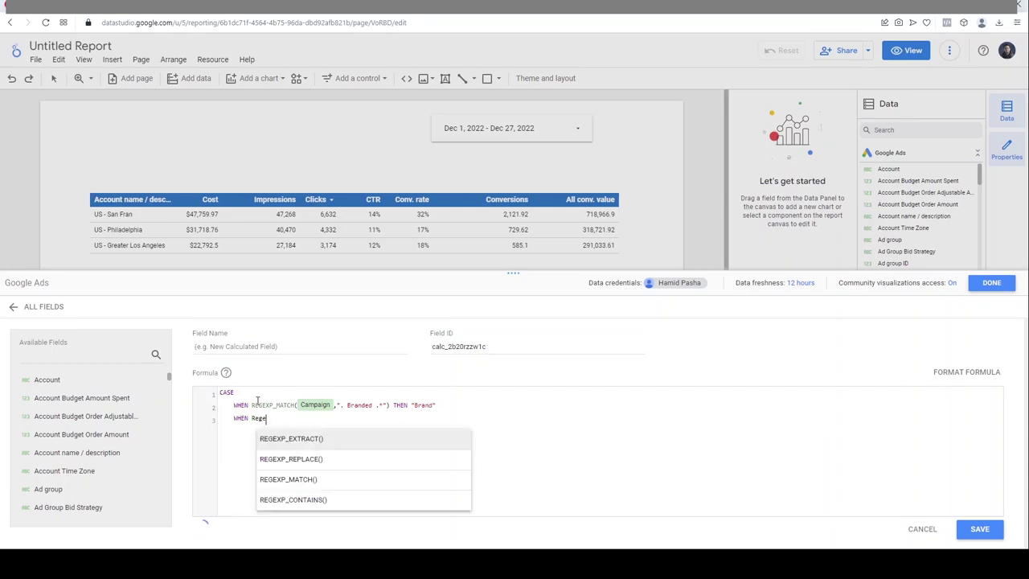
key("Down")
key("Down")
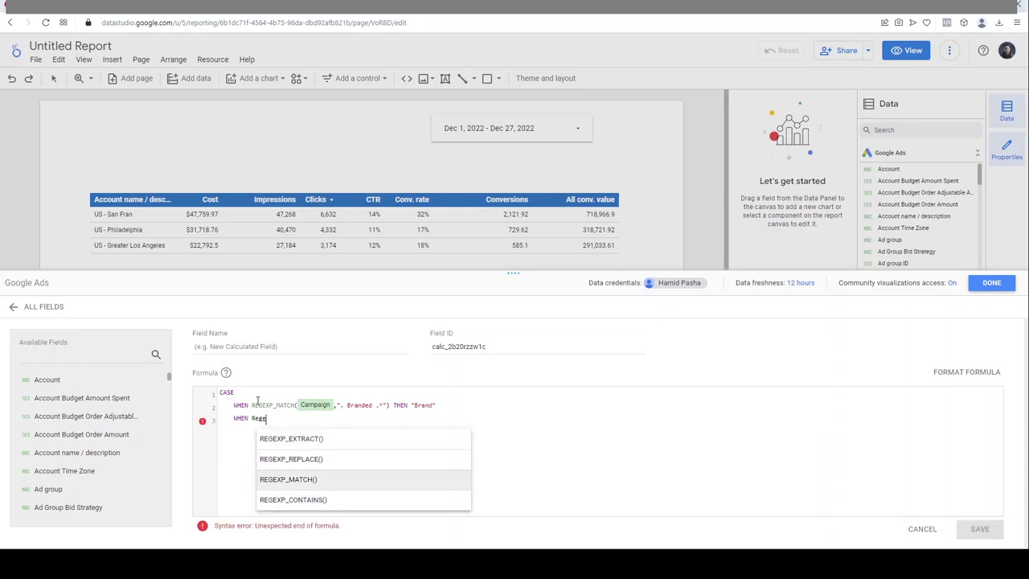
key("Return")
type("cam")
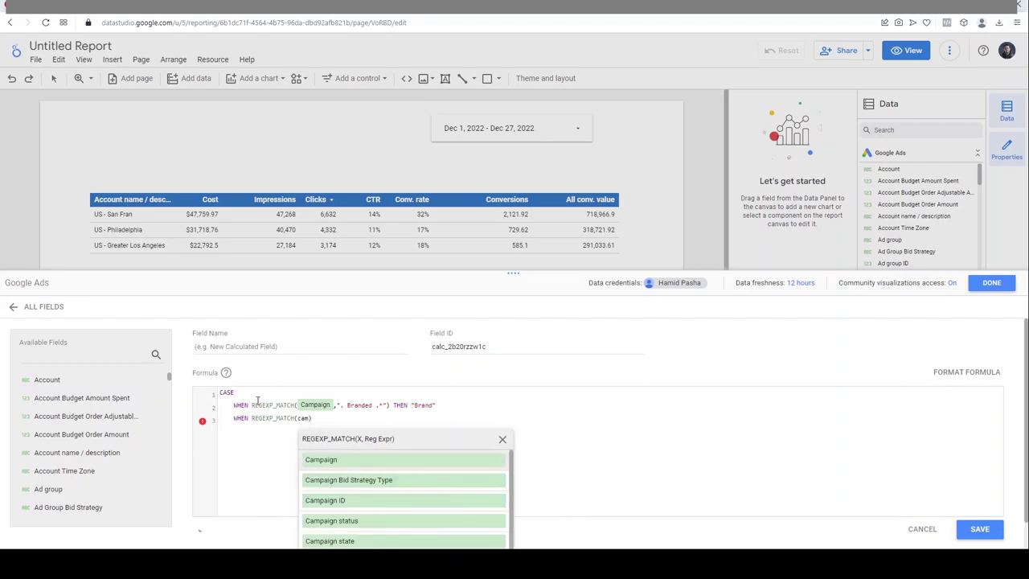
key("Return")
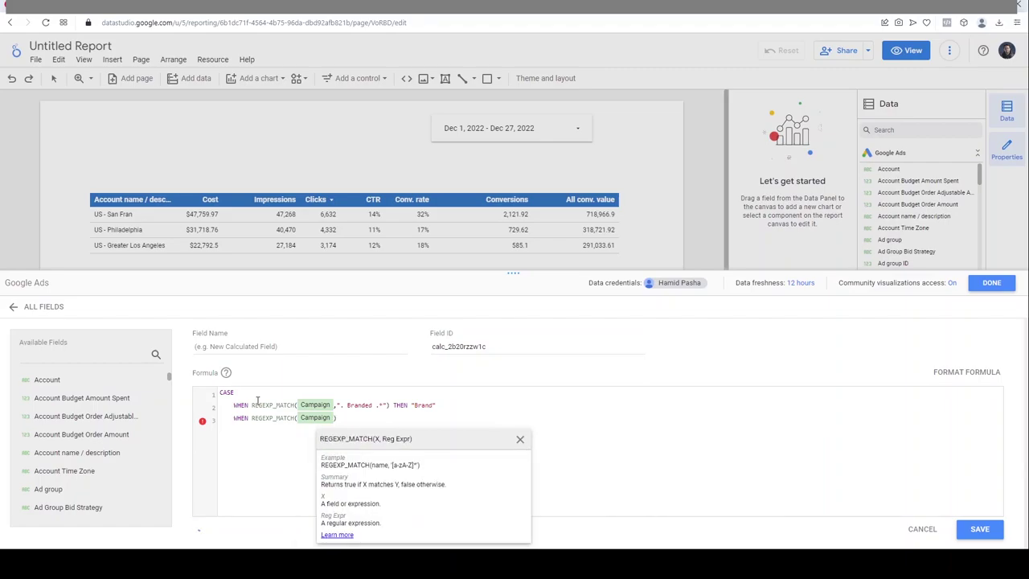
Enter " .* Conversion" as the quoted pattern of the second REGEXP_MATCH clause.
type(",\"")
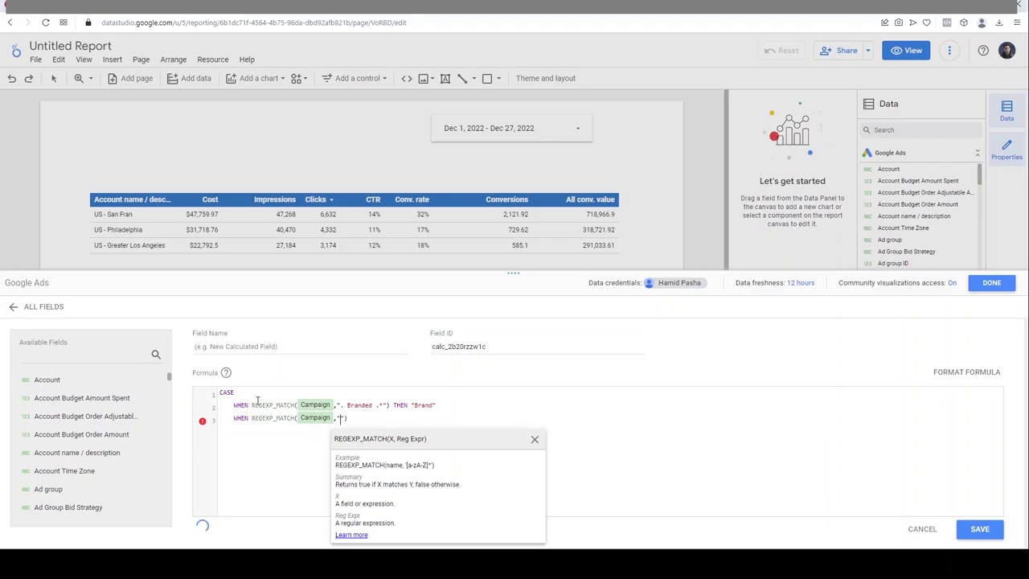
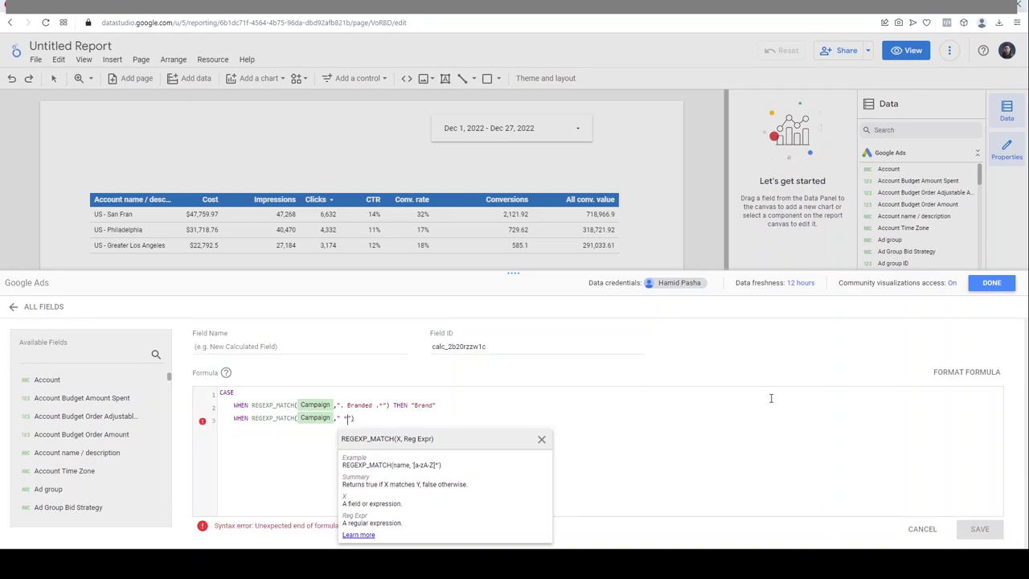
type("C")
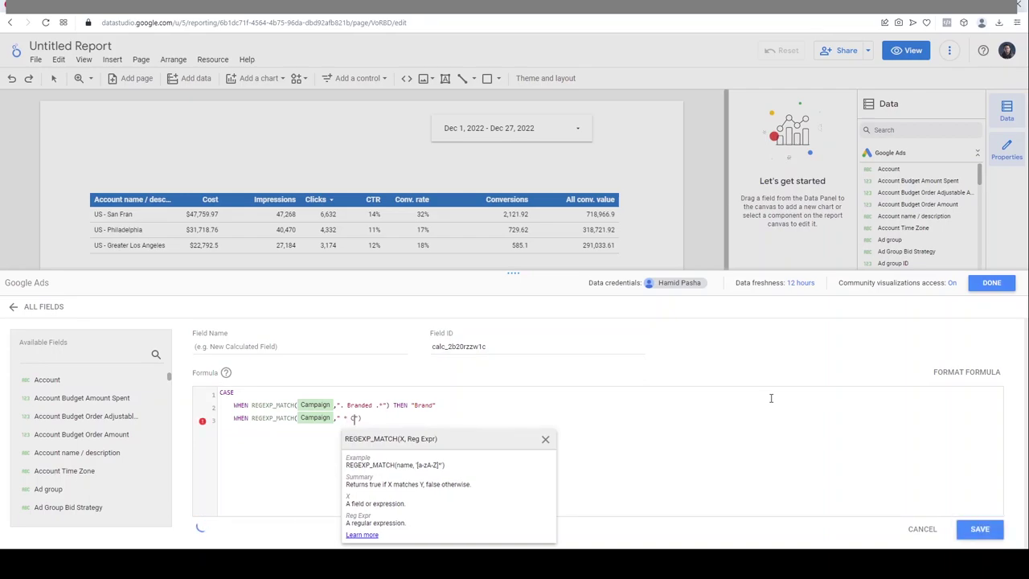
type("onversion")
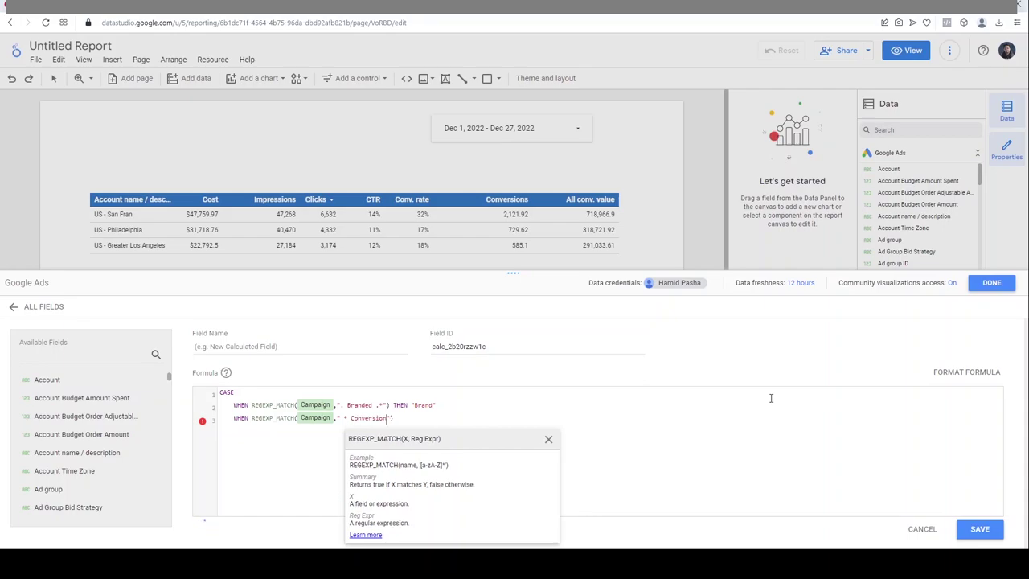
left_click(343, 419)
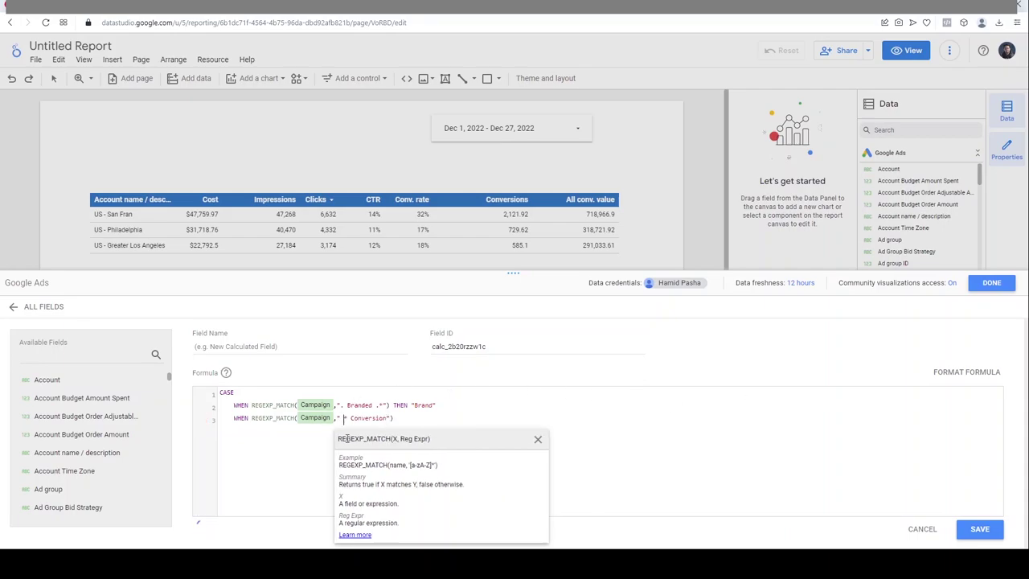
type("*")
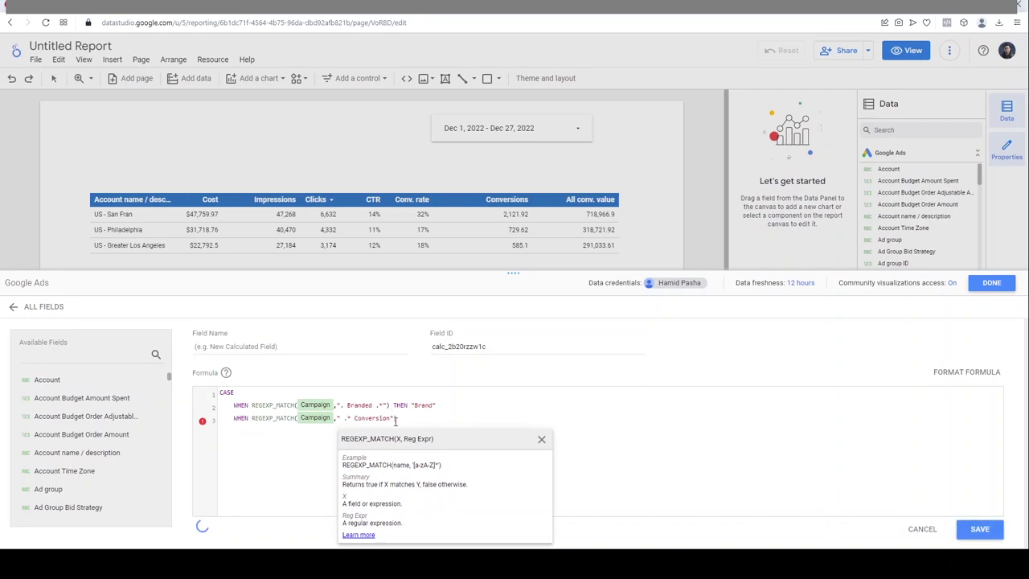
Append a space and ".*" to the Conversion pattern inside its closing quote.
left_click(392, 419)
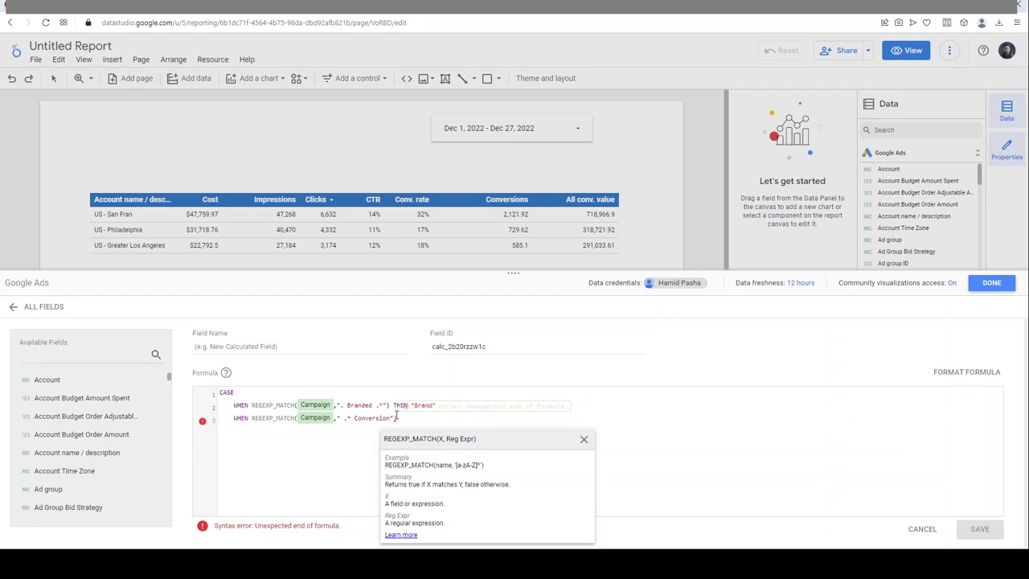
left_click(392, 417)
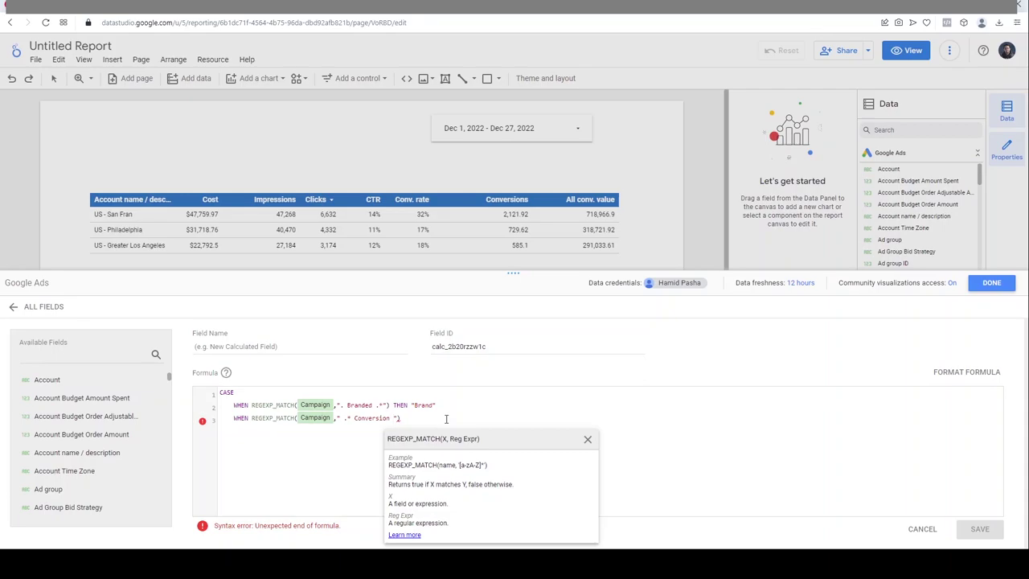
left_click(391, 419)
type(".*")
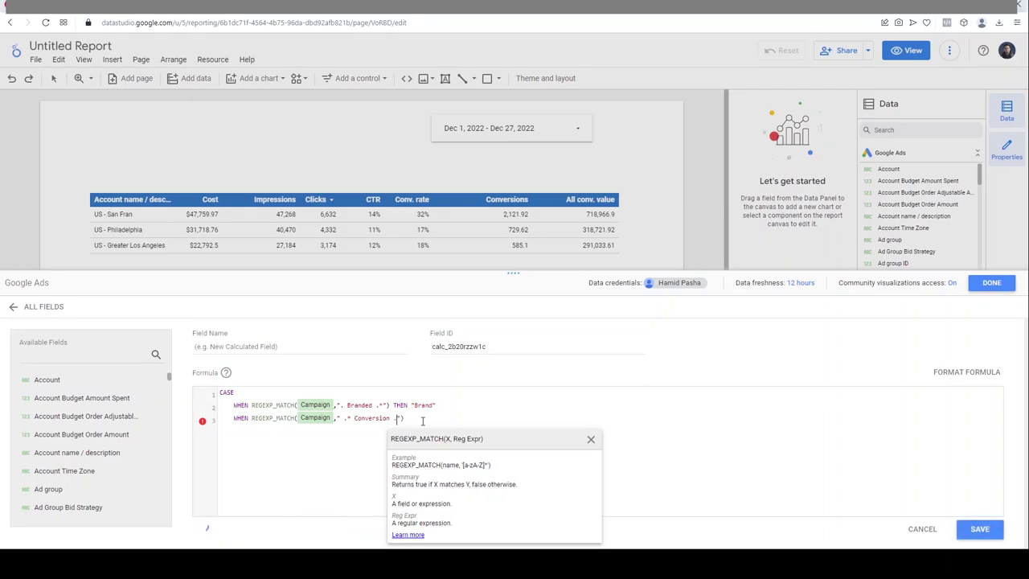
key("Right")
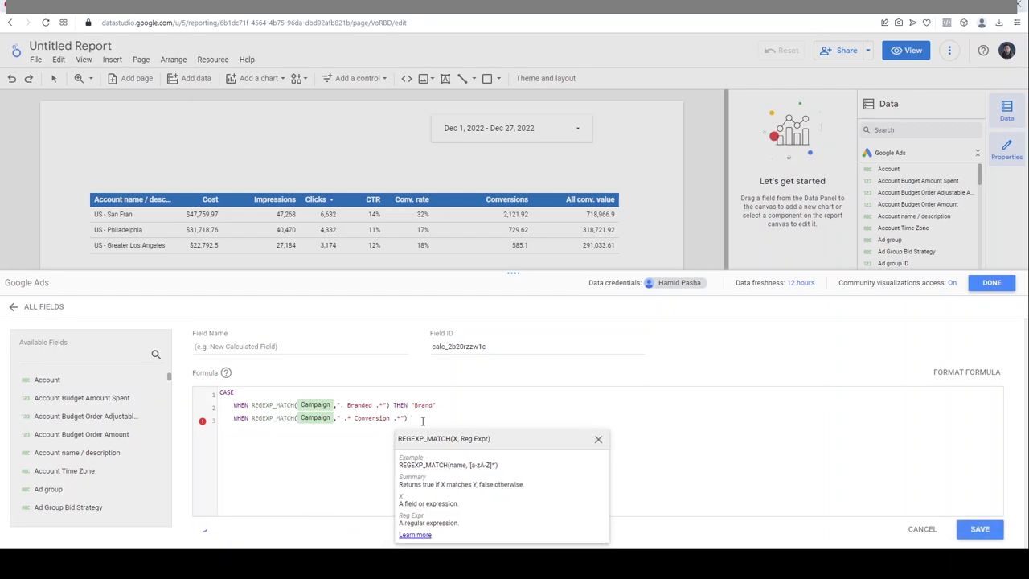
Correct the first clause's pattern to ".* Branded .*".
left_click_drag(422, 420, 346, 417)
key("BackSpace")
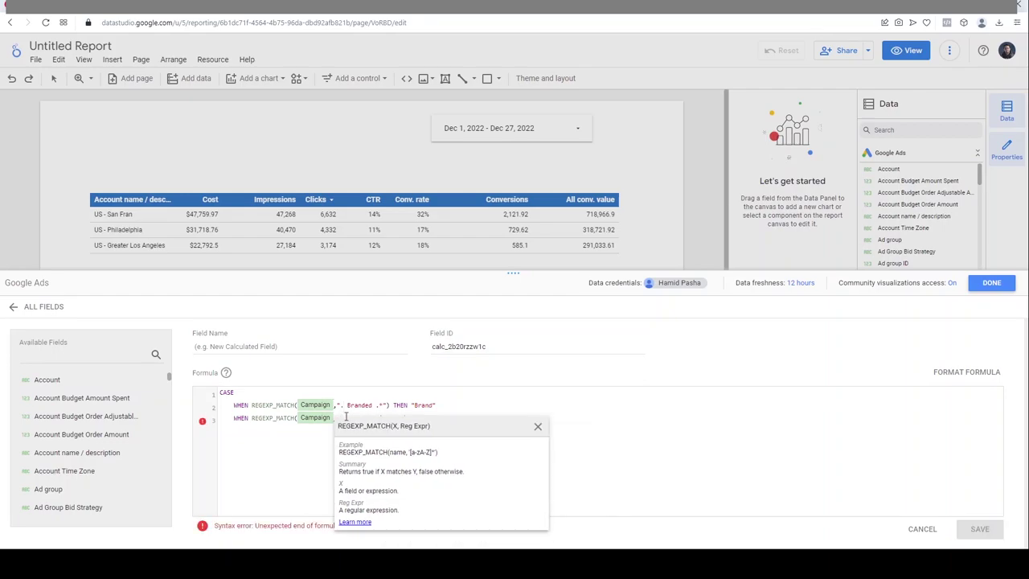
key("ctrl+z")
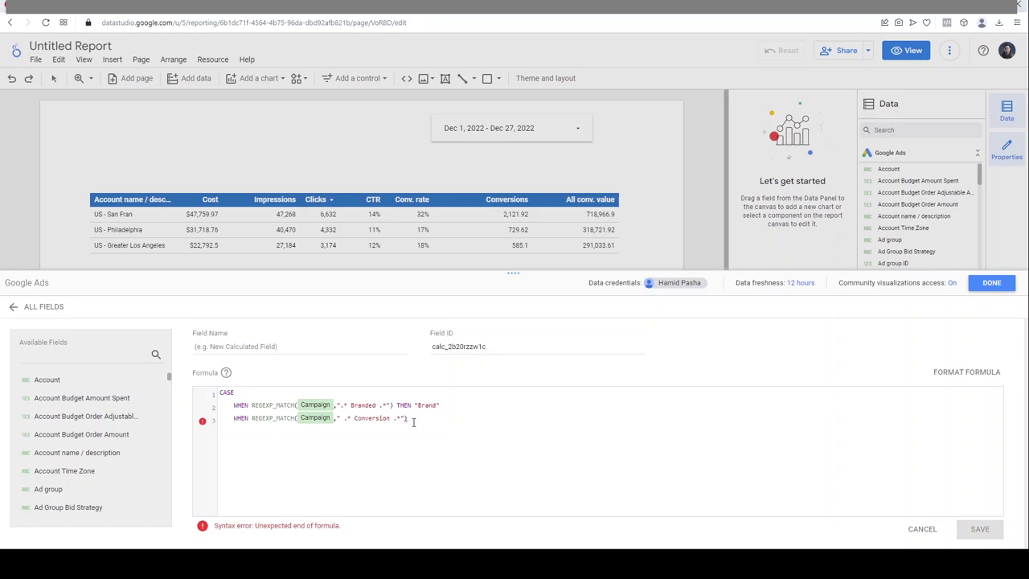
Complete the Conversion clause with THEN "Generic" and start a new line.
type("TH")
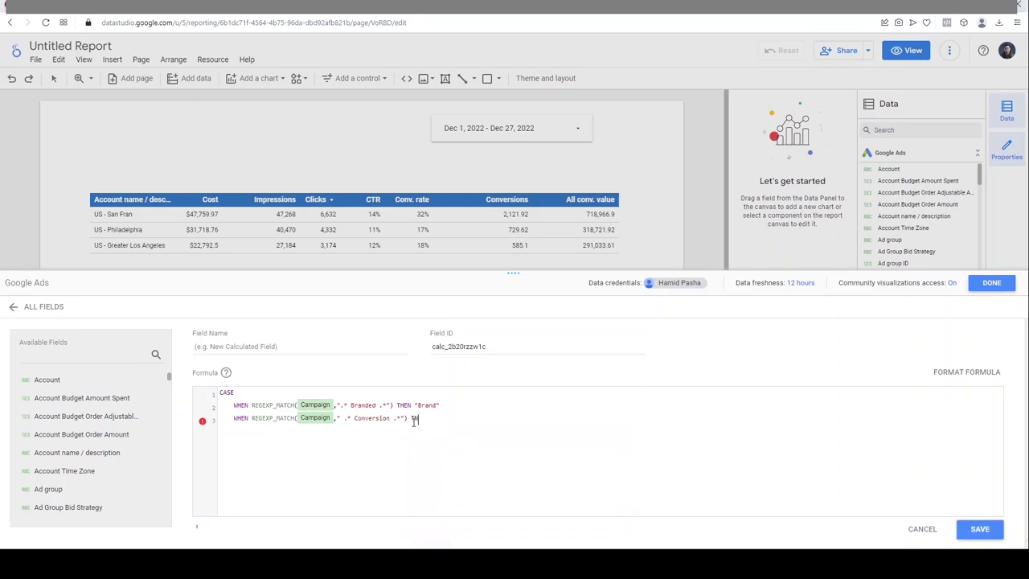
key("BackSpace")
type("HEN \"Generic")
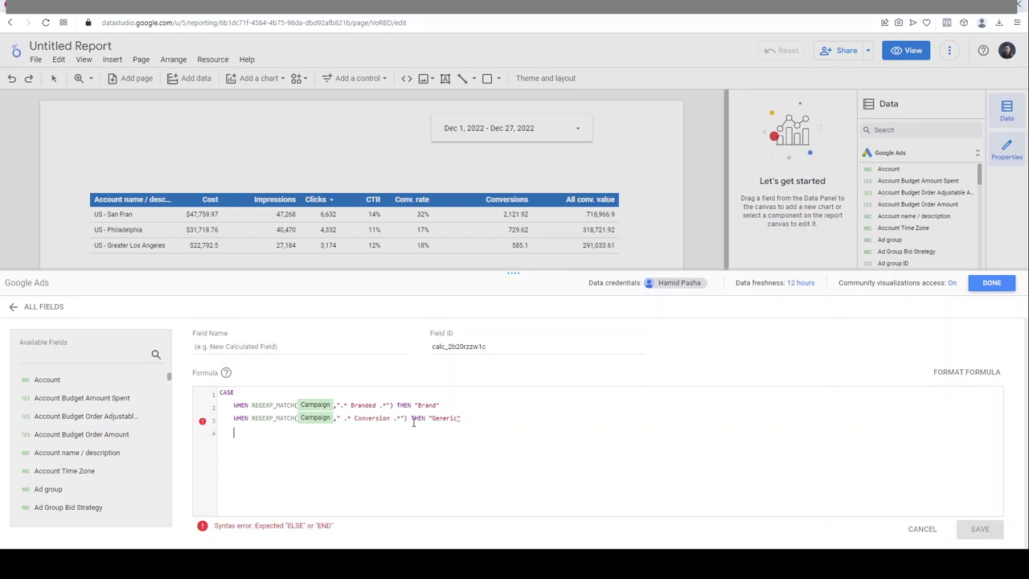
Duplicate the entire Conversion clause onto line 4 as the third WHEN clause.
type("WHEN")
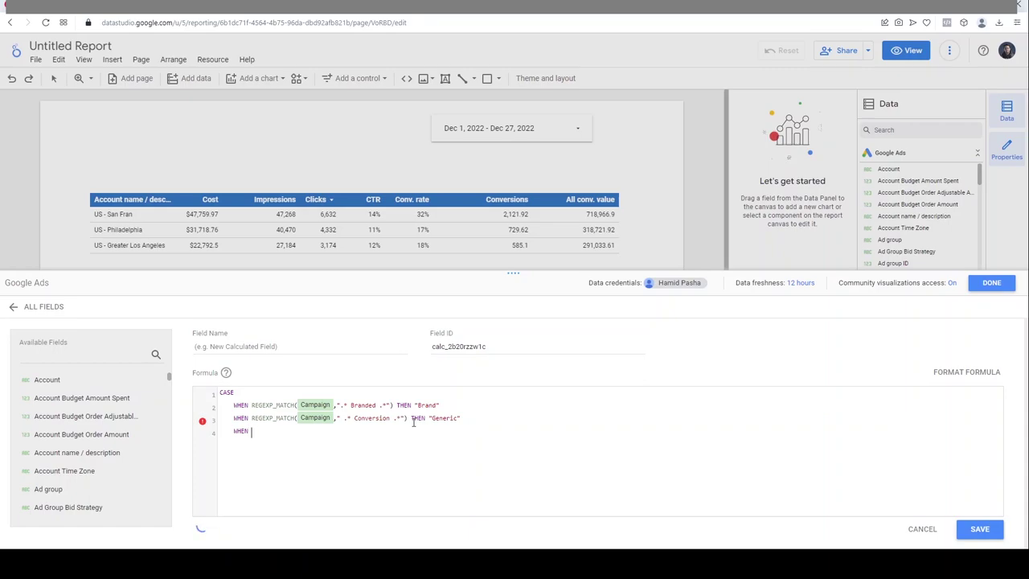
type(" Reg")
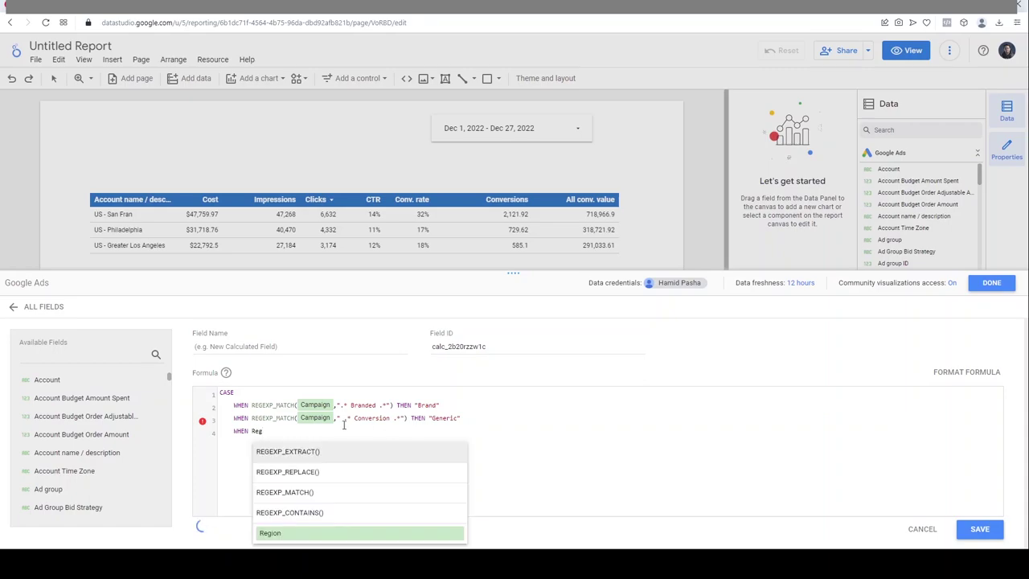
double_click(419, 418)
triple_click(424, 418)
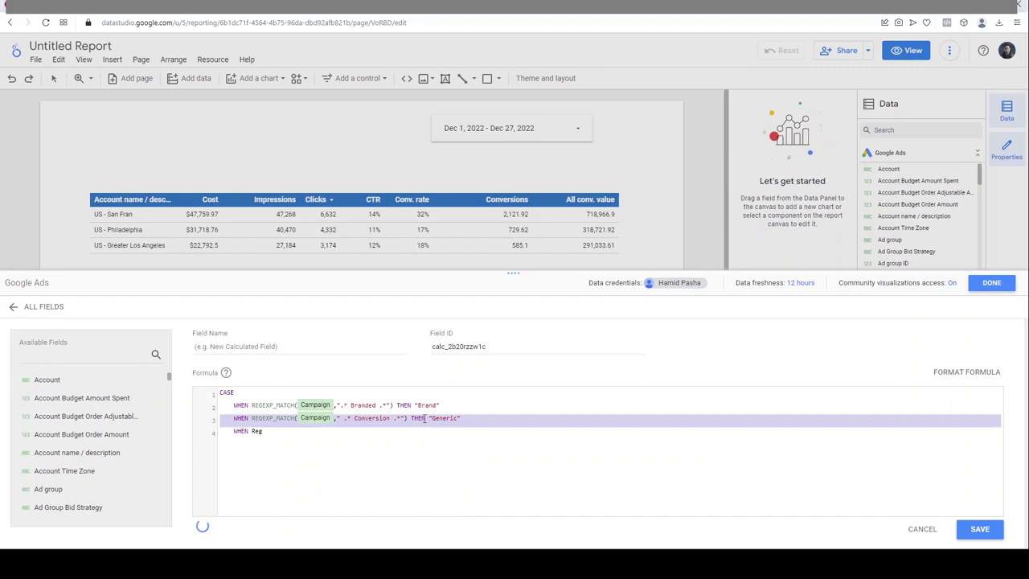
key("ctrl+c")
left_click(275, 433)
triple_click(310, 433)
key("ctrl+v")
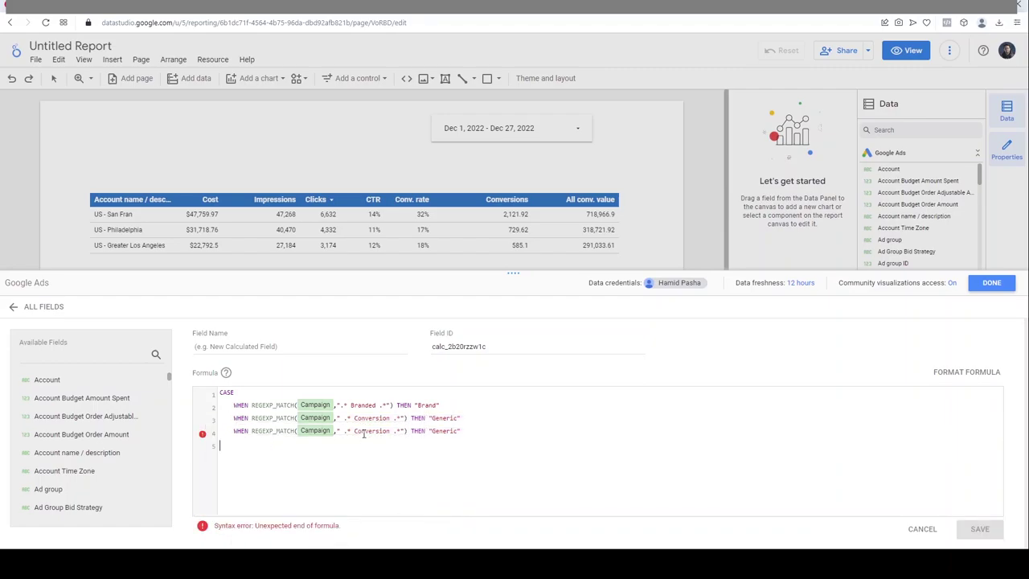
Replace the word Conversion in the duplicated clause's pattern with Competitor.
left_click(358, 431)
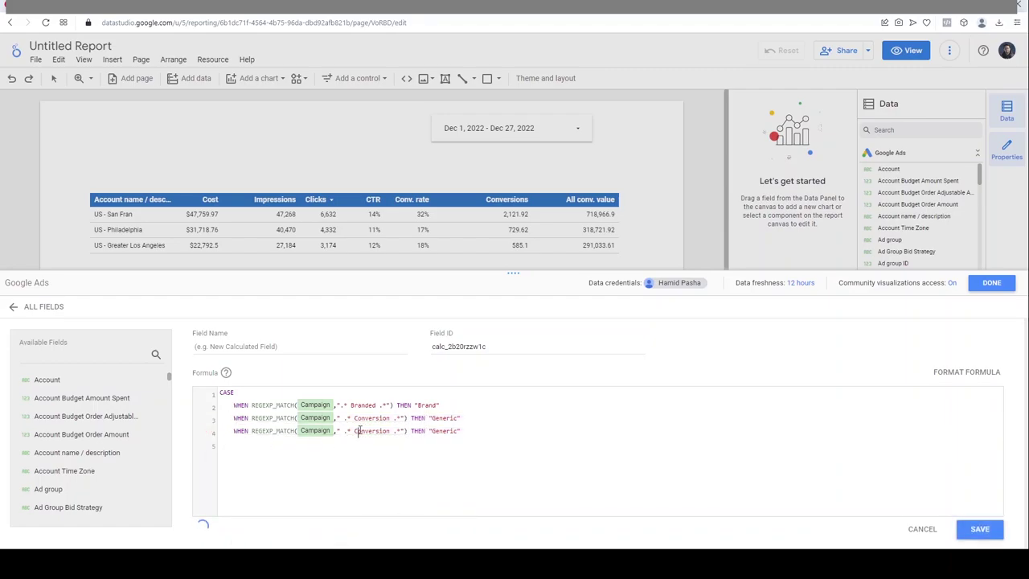
double_click(358, 431)
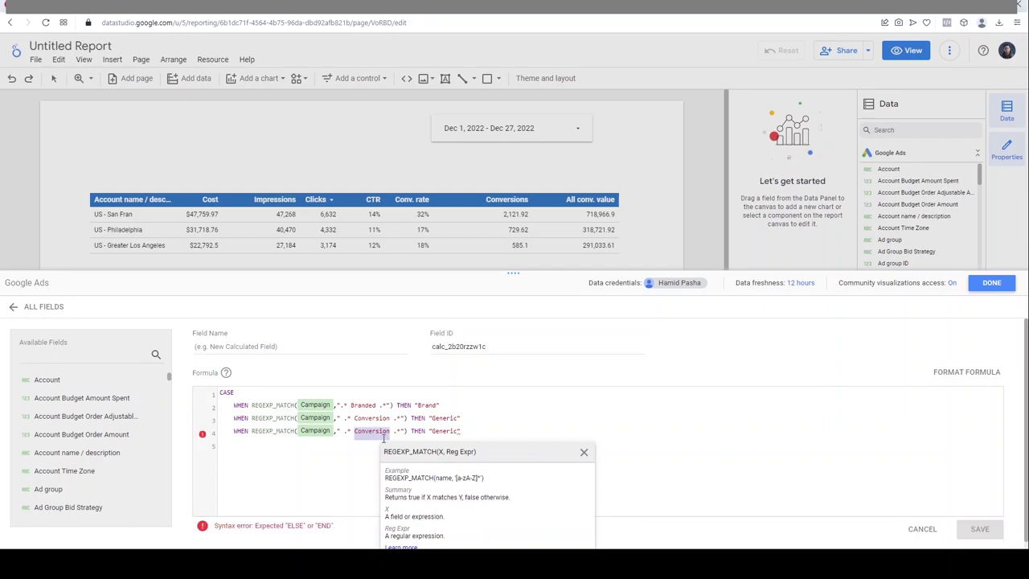
type("C")
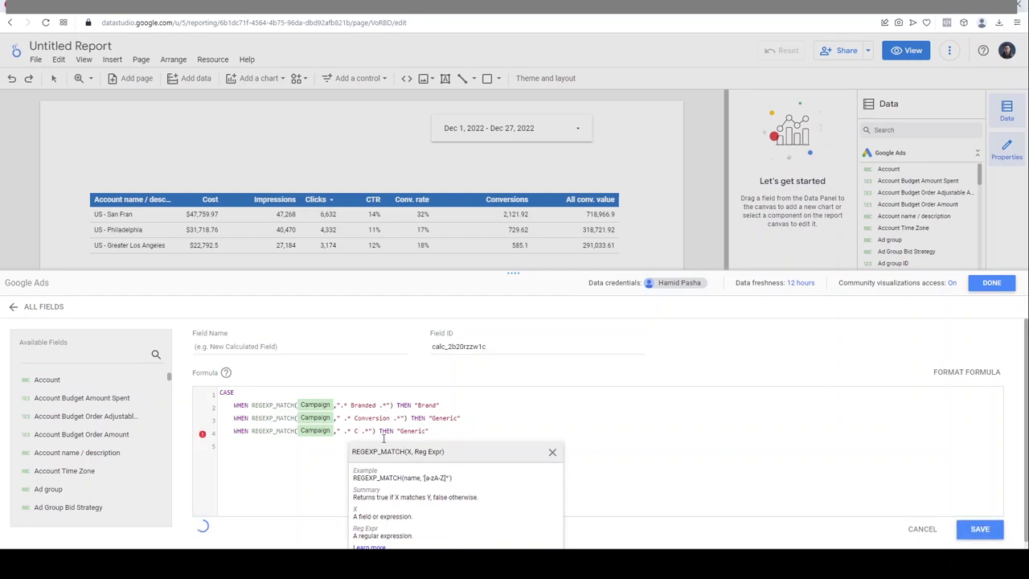
type("ompetitor")
Change the Competitor clause's result to "Competitors" and close the CASE formula with END on a new line.
double_click(435, 431)
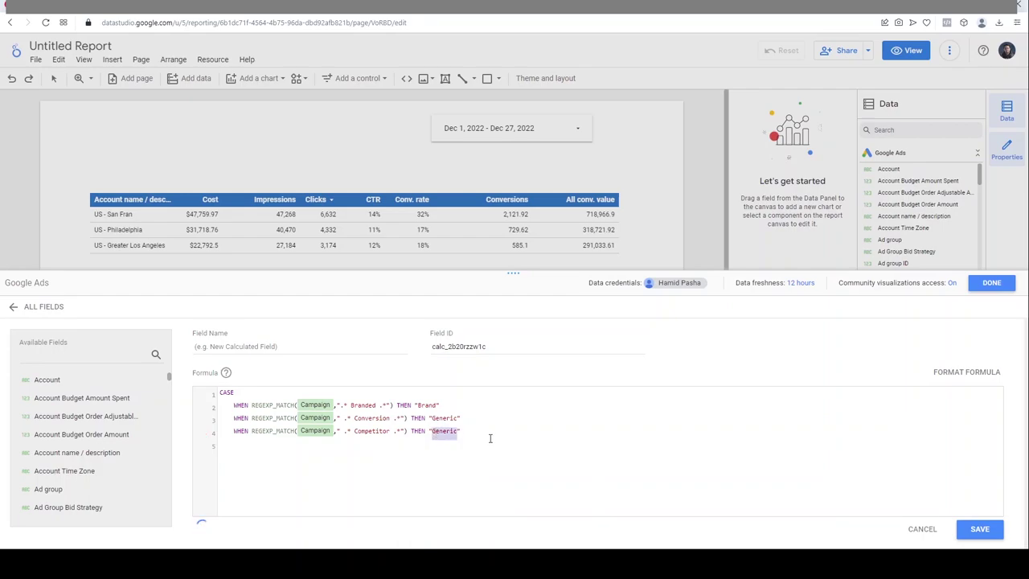
key("ctrl+v")
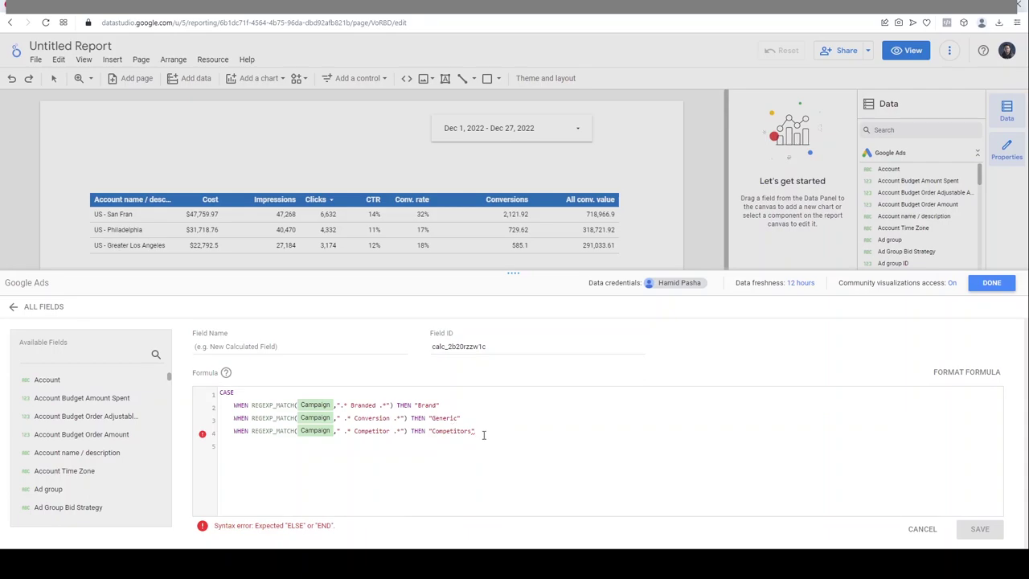
key("Return")
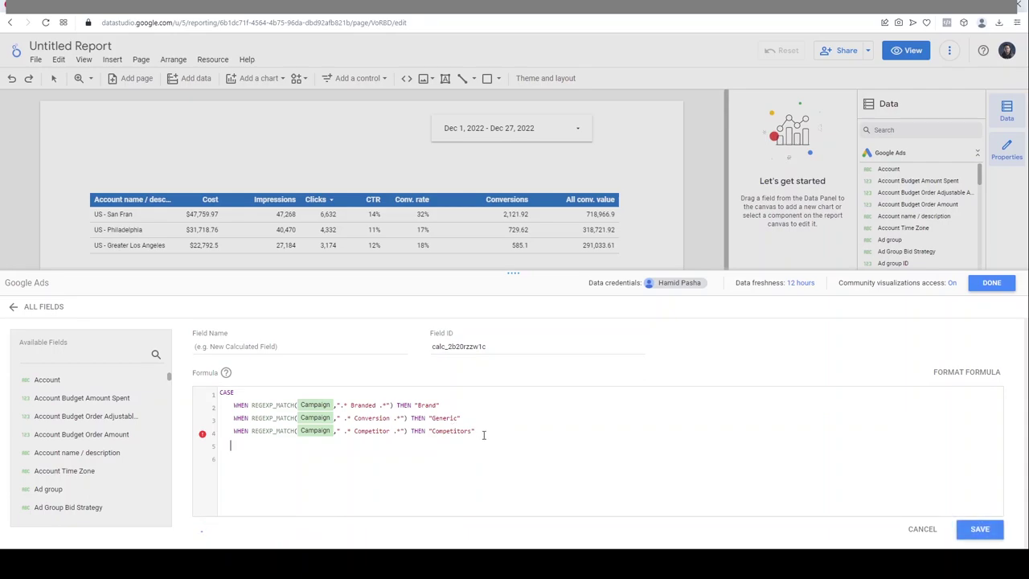
key("BackSpace")
type("END")
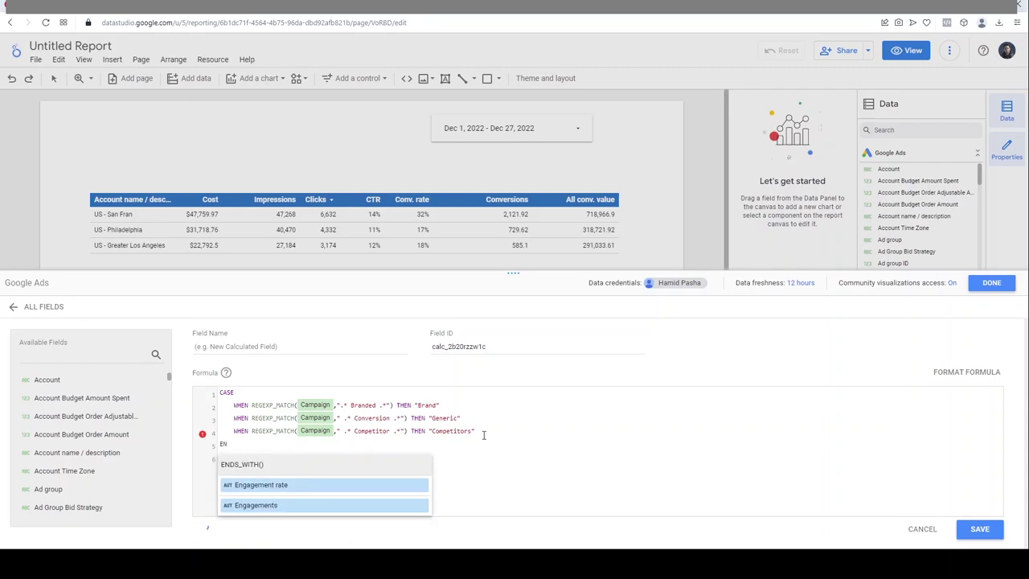
left_click(483, 435)
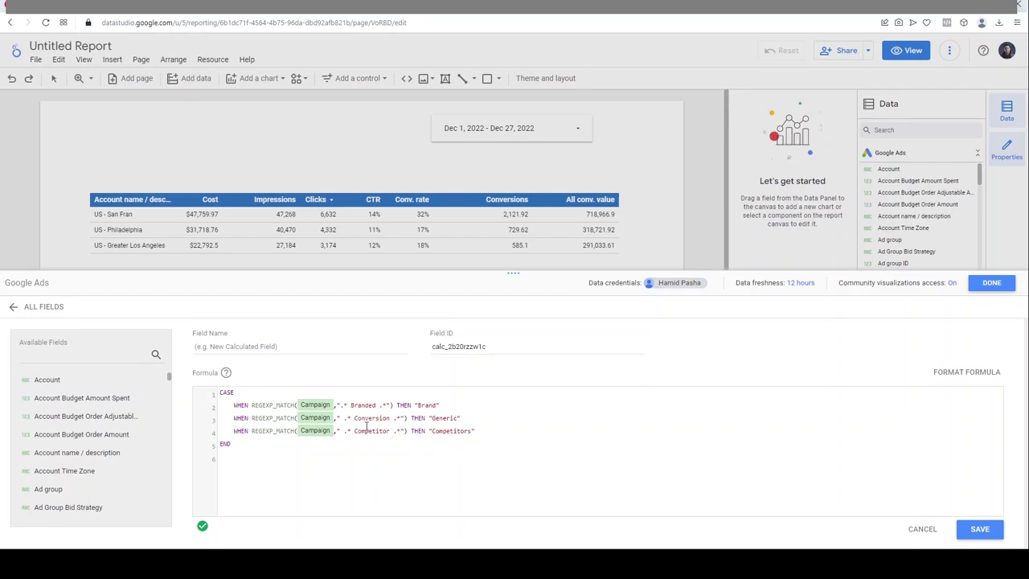
Name the calculated field Campaign Group and save it.
left_click(273, 345)
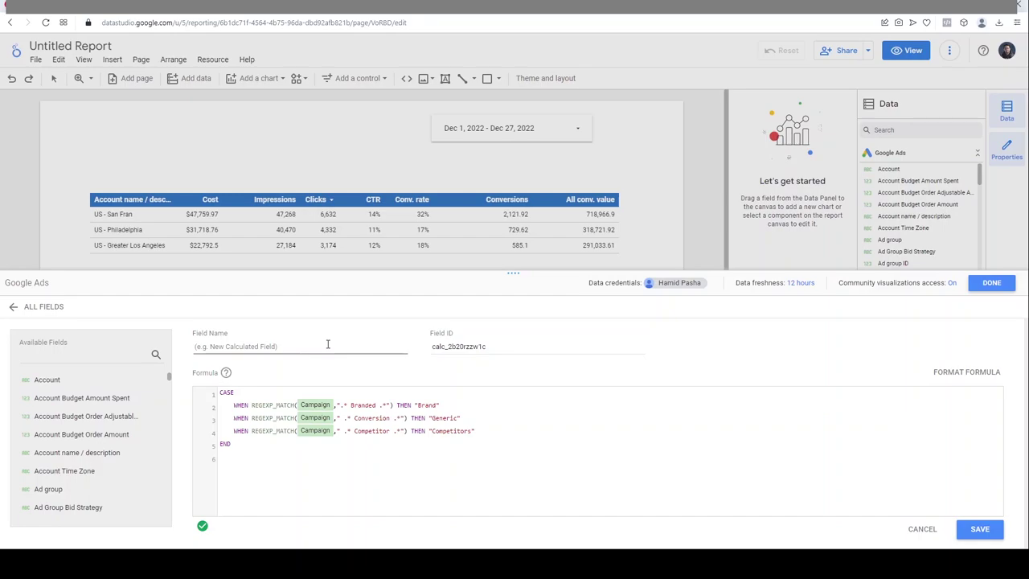
type("Campaign Name")
left_click(369, 395)
double_click(237, 346)
type("Group")
left_click(378, 449)
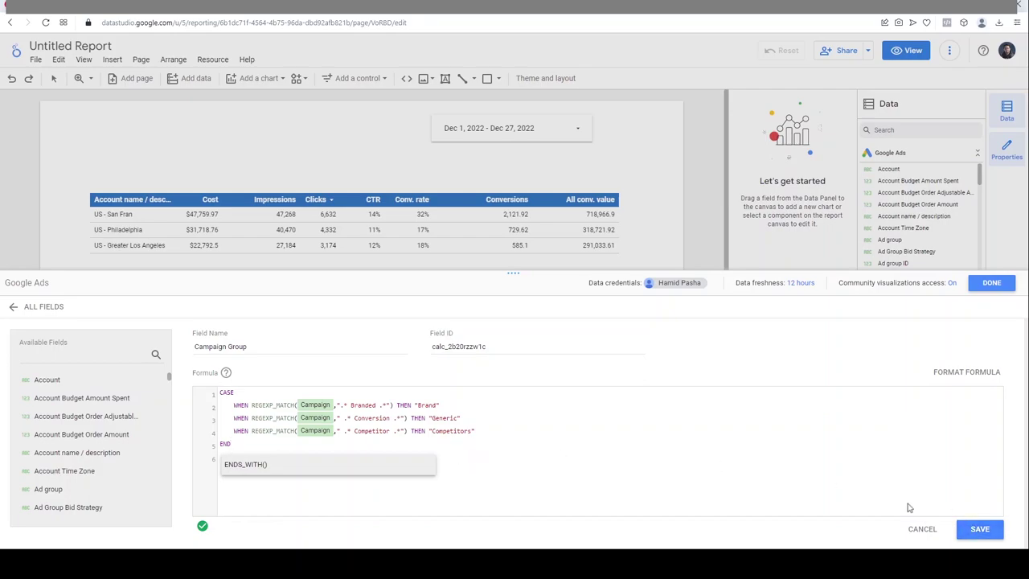
left_click(978, 530)
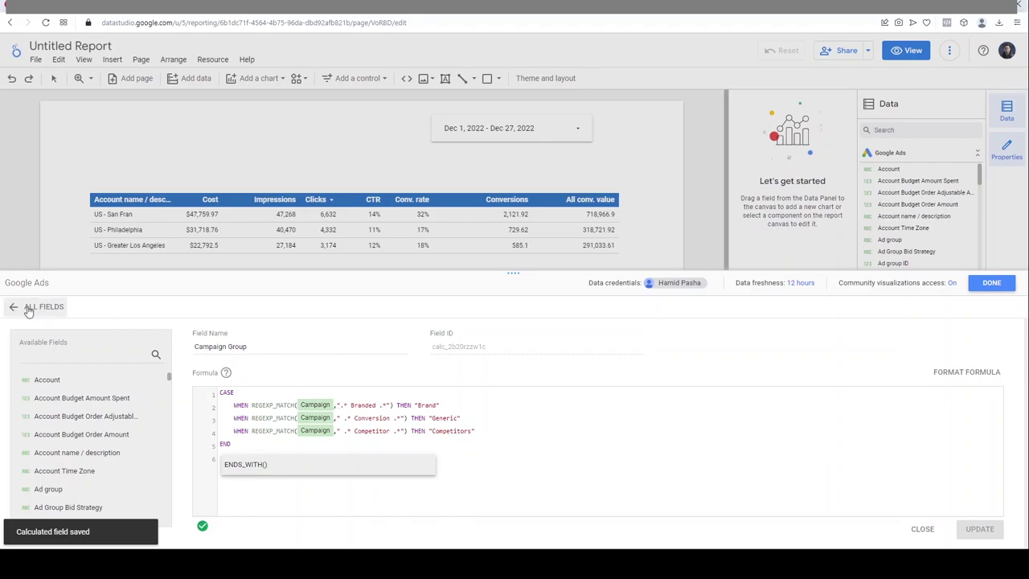
Open the Account calculated field's formula and append .* to the "US - San Fran" pattern.
left_click(29, 309)
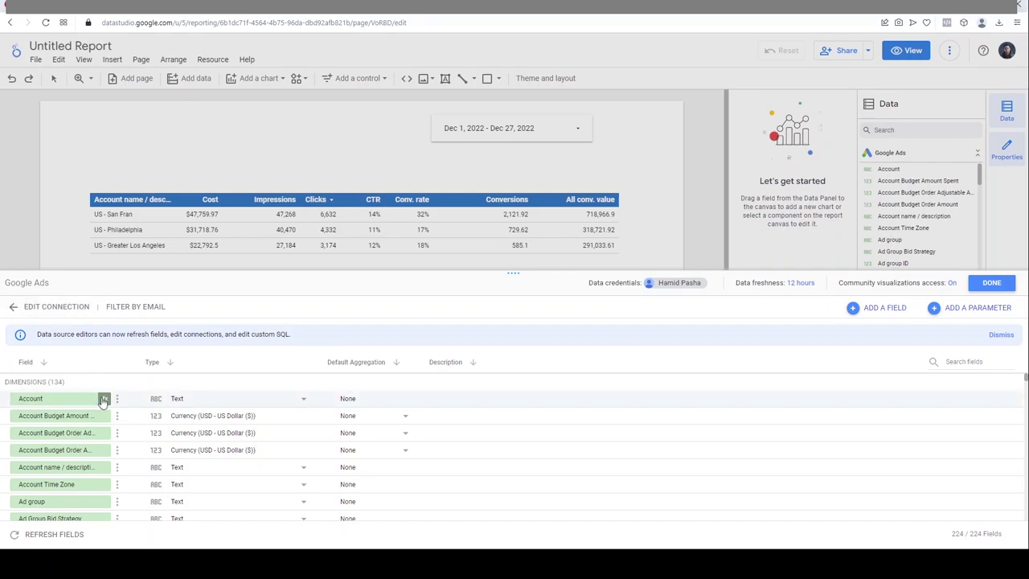
left_click(104, 400)
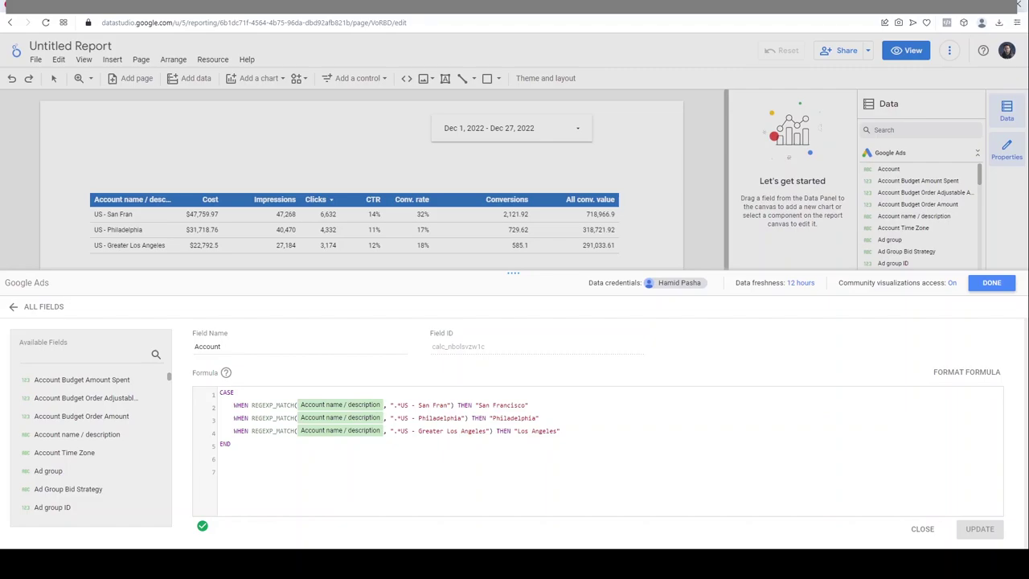
left_click(447, 406)
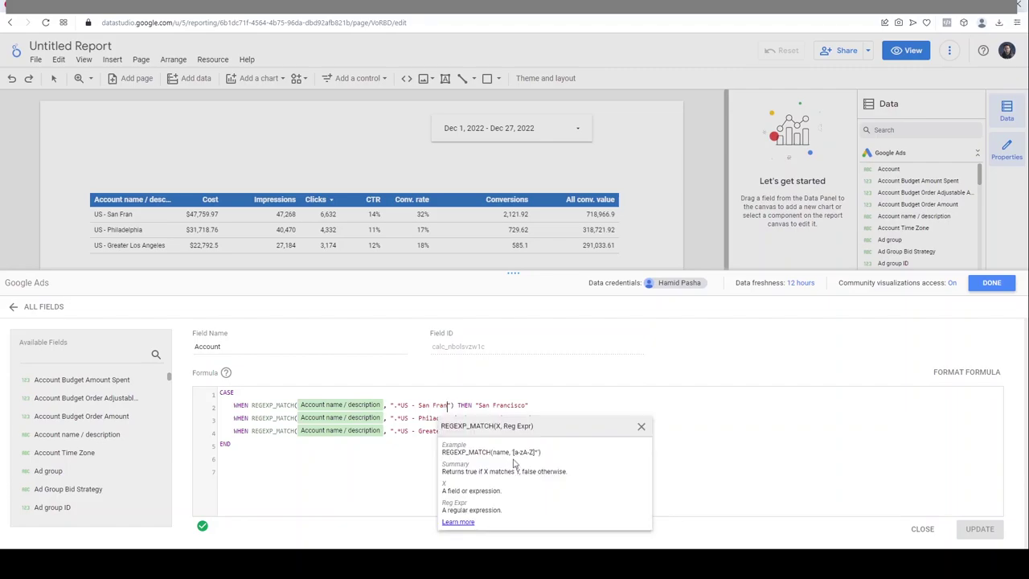
type(".")
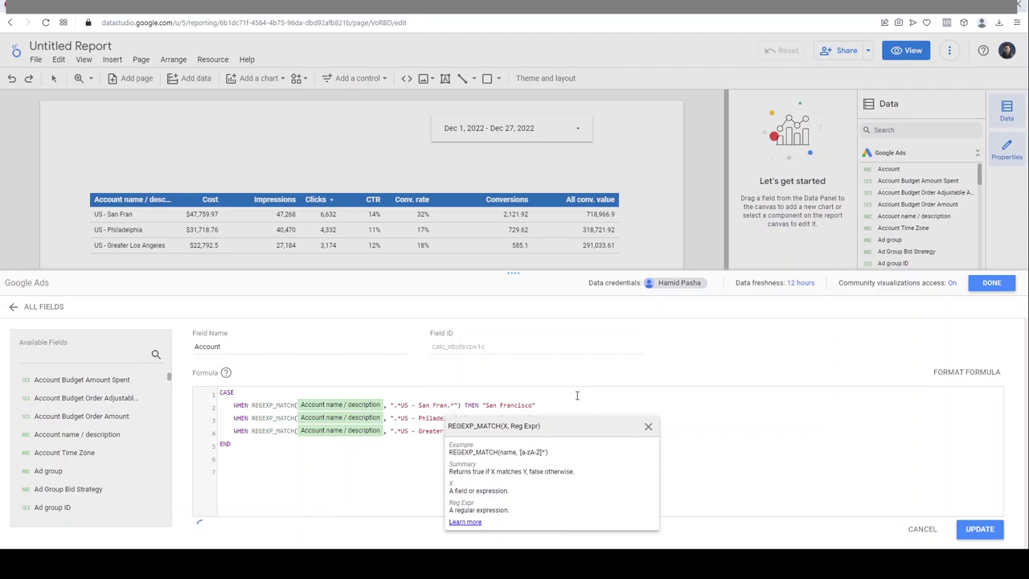
type("*")
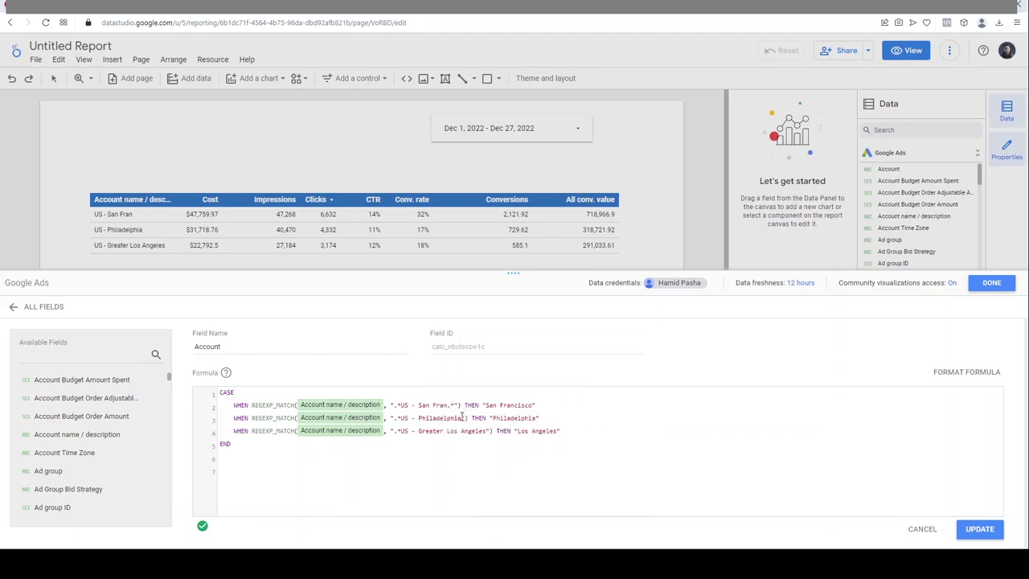
Append .* to the Philadelphia and Greater Los Angeles patterns, update the Account field and close the data source editor.
left_click(465, 418)
type(".*")
left_click(484, 431)
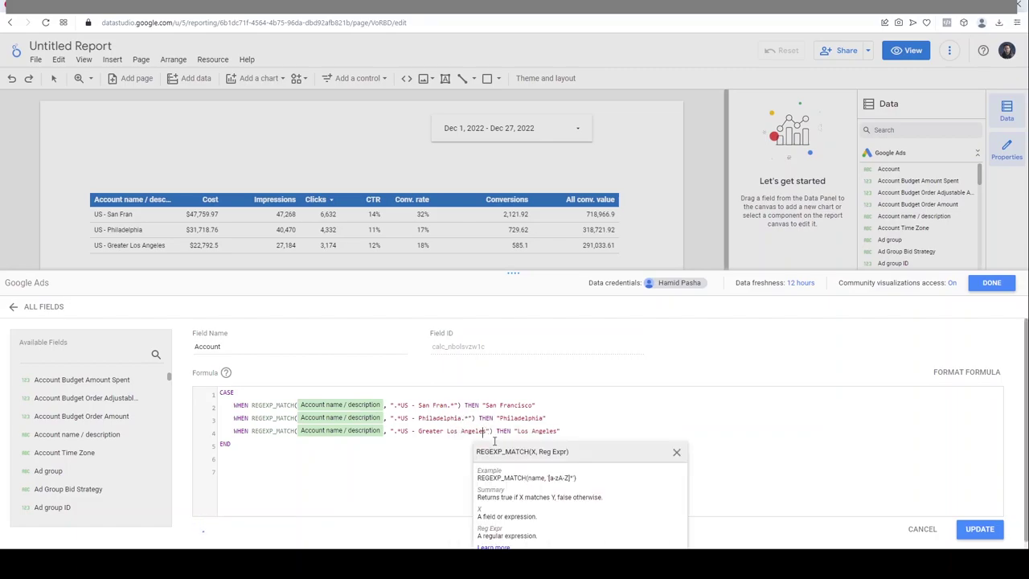
key("Right")
type(".*")
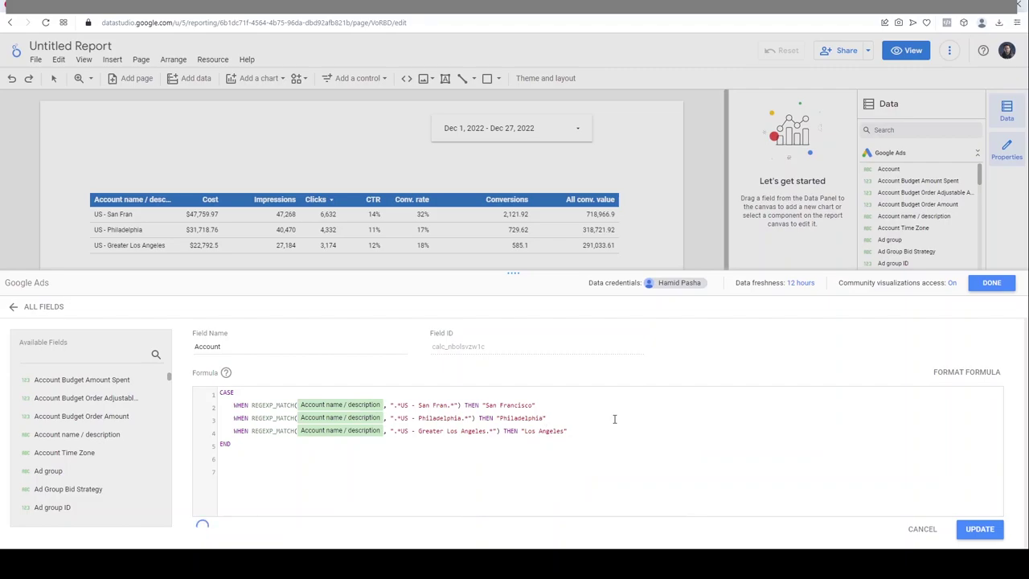
left_click(982, 530)
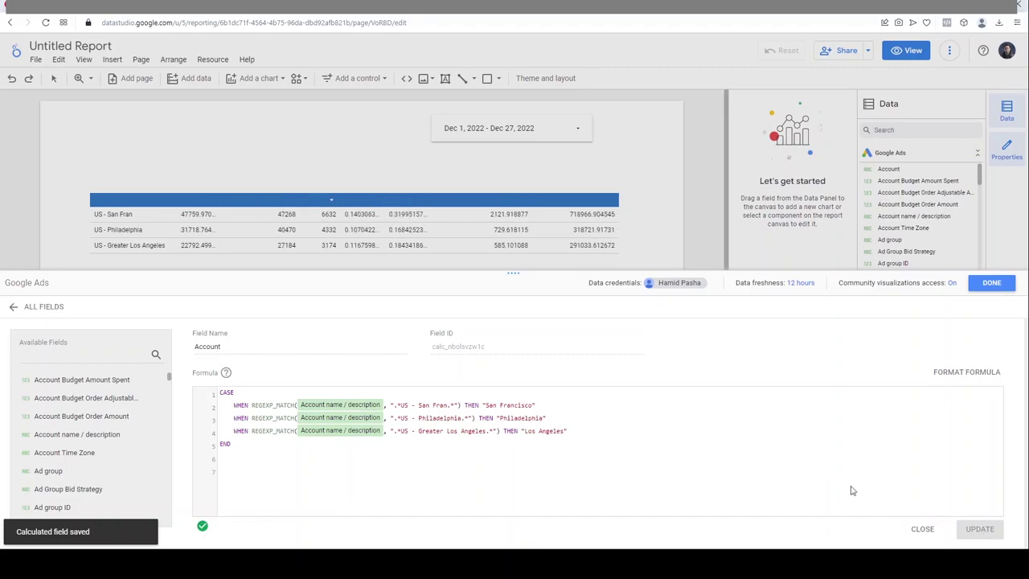
left_click(990, 287)
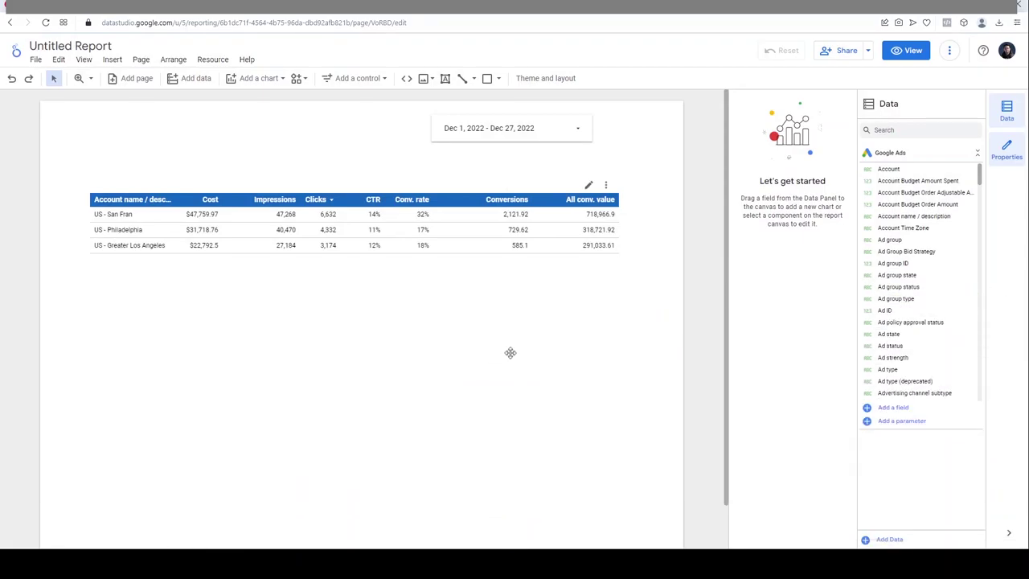
Insert a drop-down list control above the table with Account as its control field, and check its list of values.
left_click(214, 62)
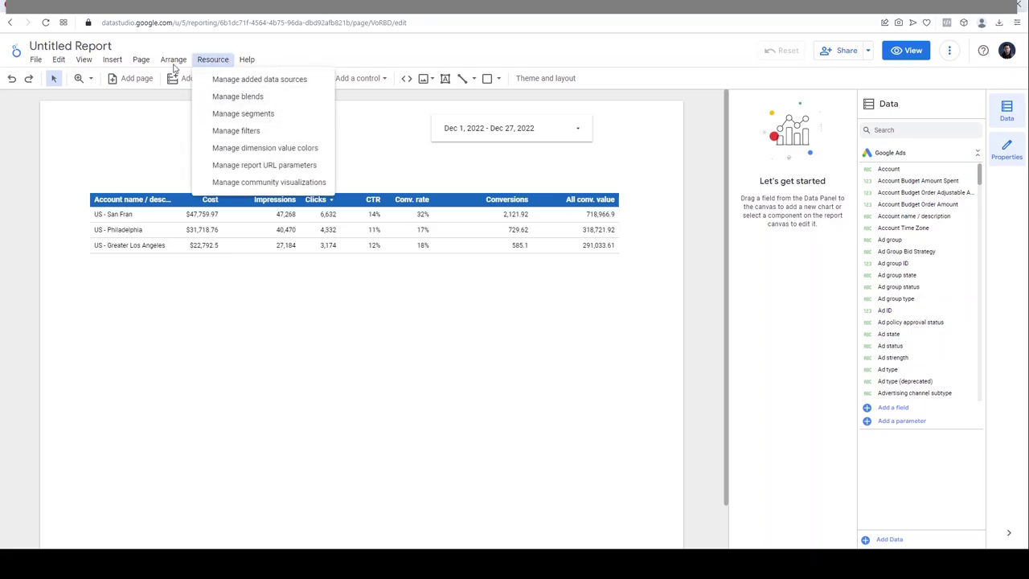
left_click(113, 62)
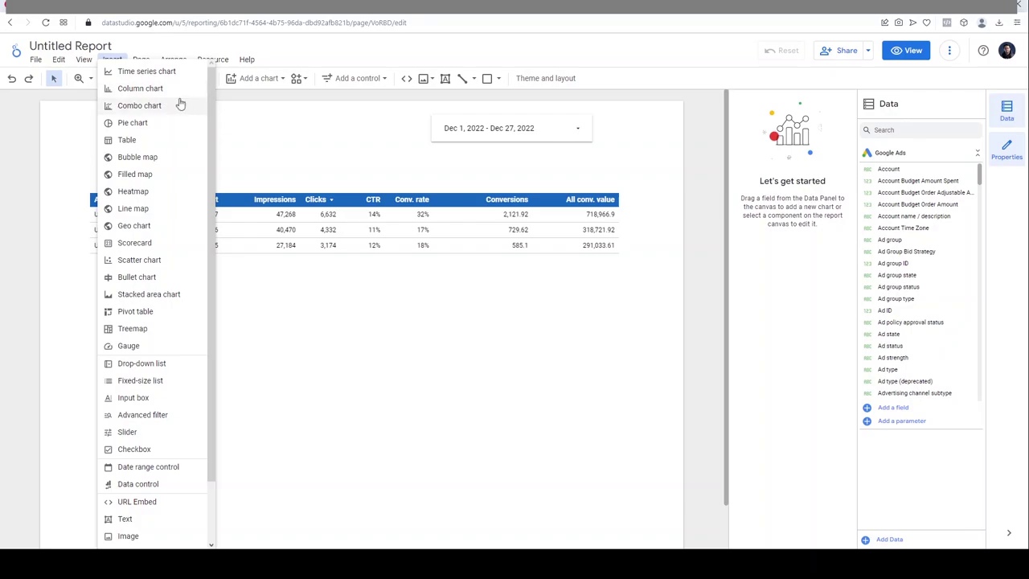
left_click(143, 363)
left_click(92, 127)
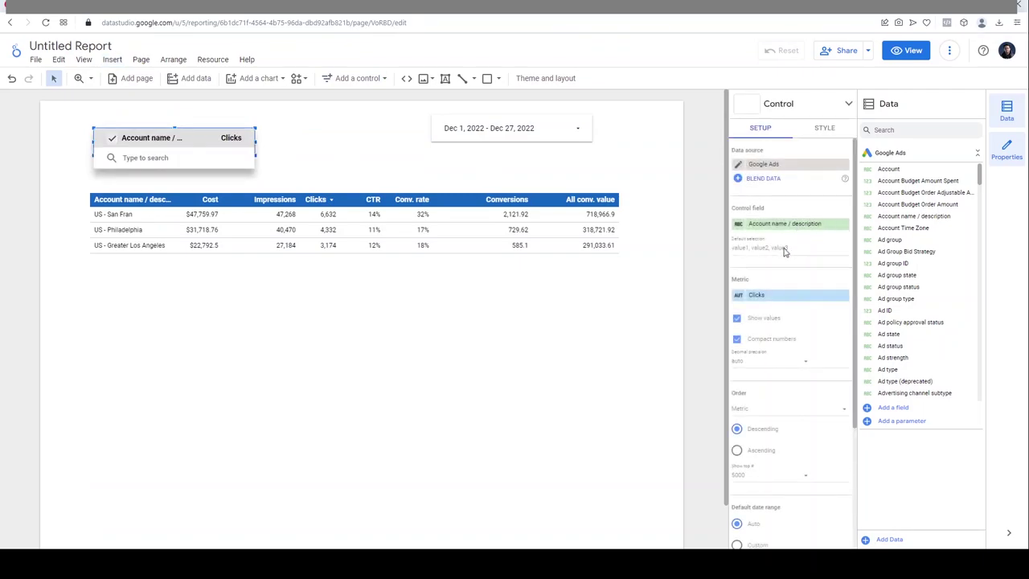
left_click(775, 224)
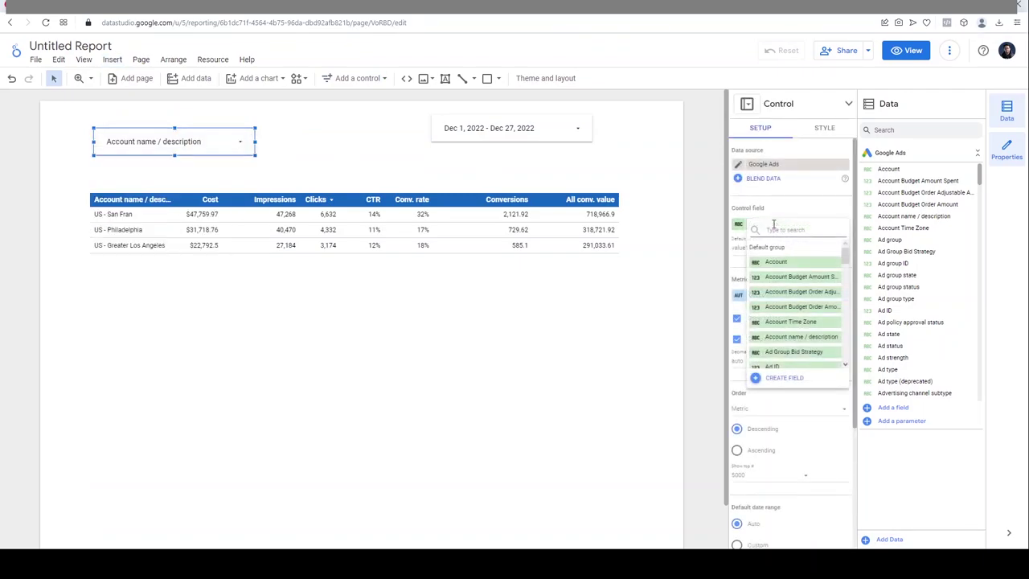
left_click(785, 267)
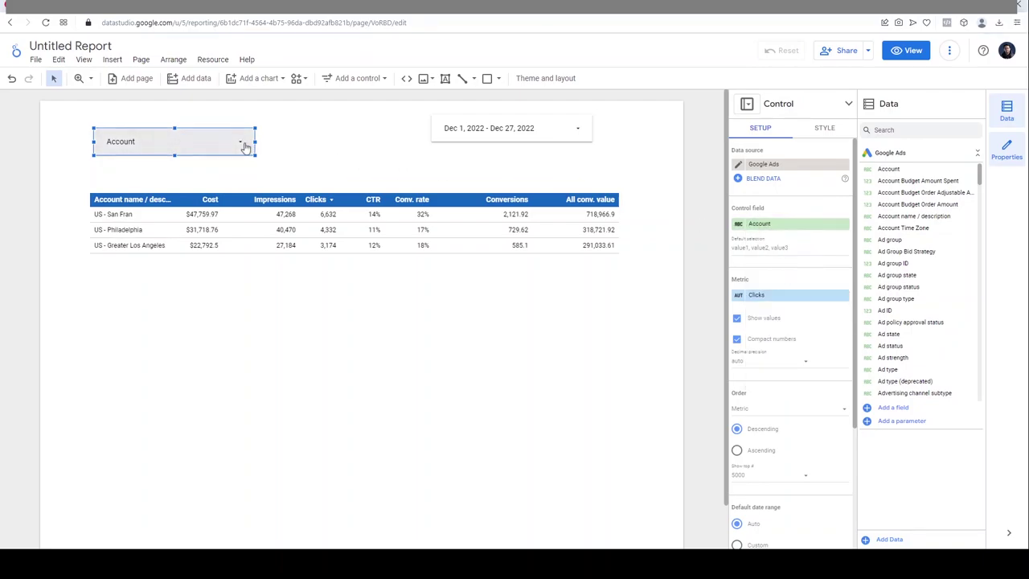
left_click(242, 145)
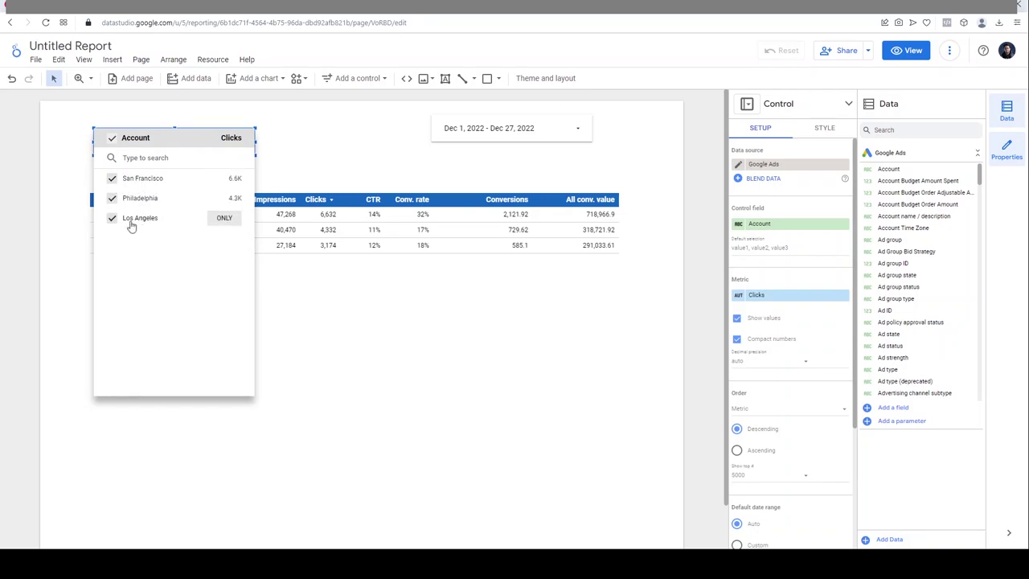
left_click(411, 313)
left_click(318, 153)
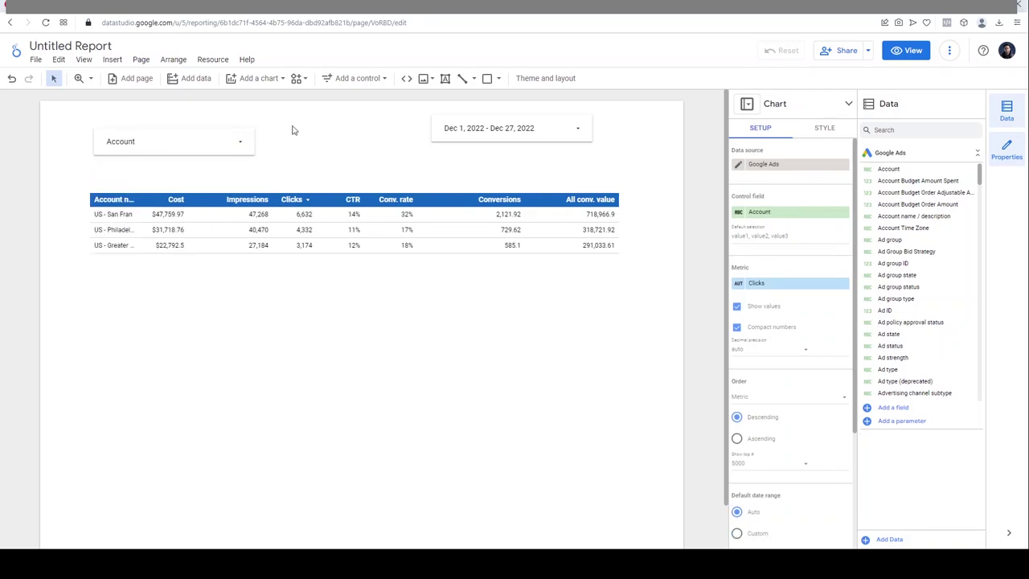
Add a second drop-down list control between the Account control and the date range control.
left_click(358, 78)
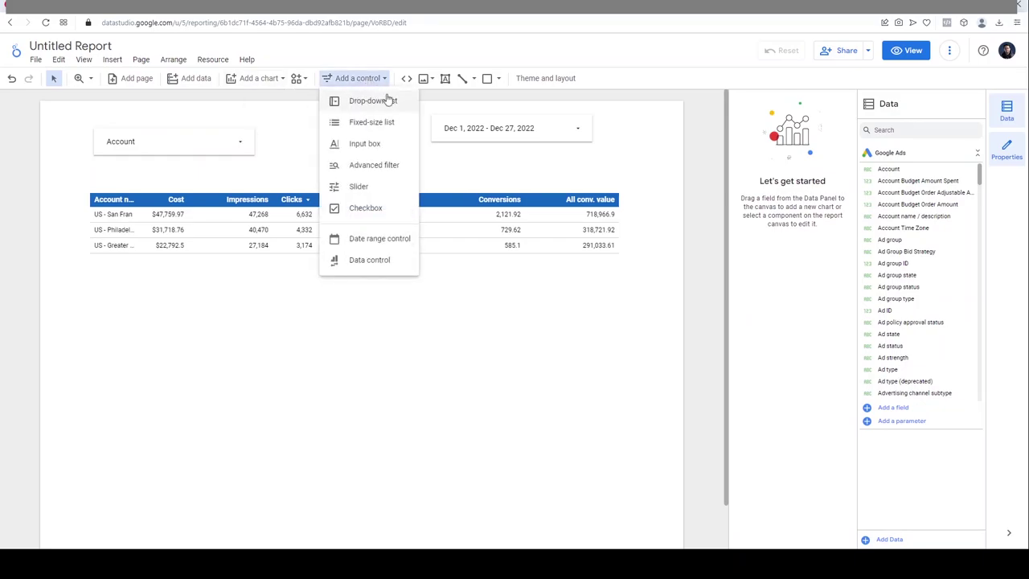
left_click(386, 99)
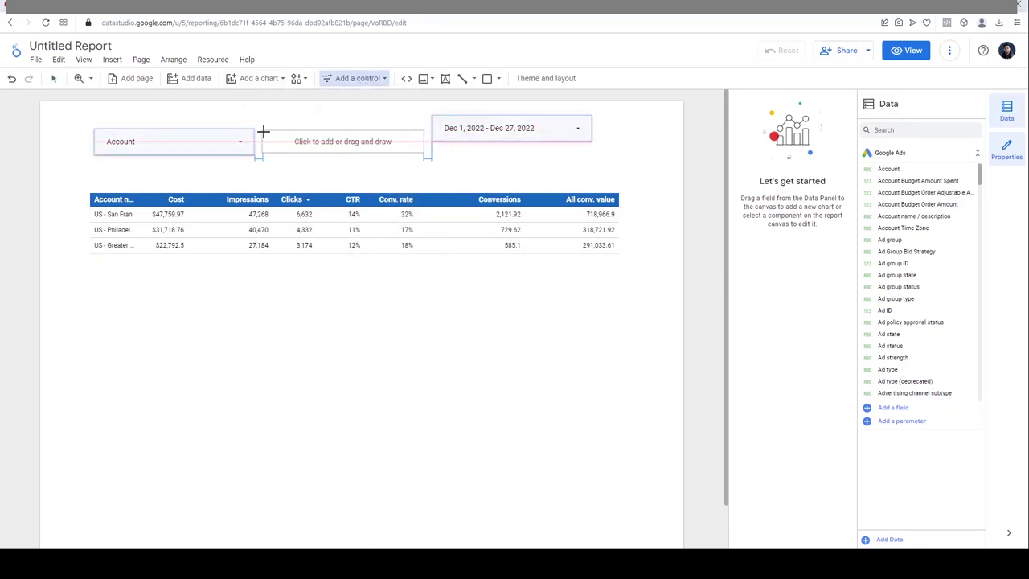
left_click(266, 131)
left_click(305, 145)
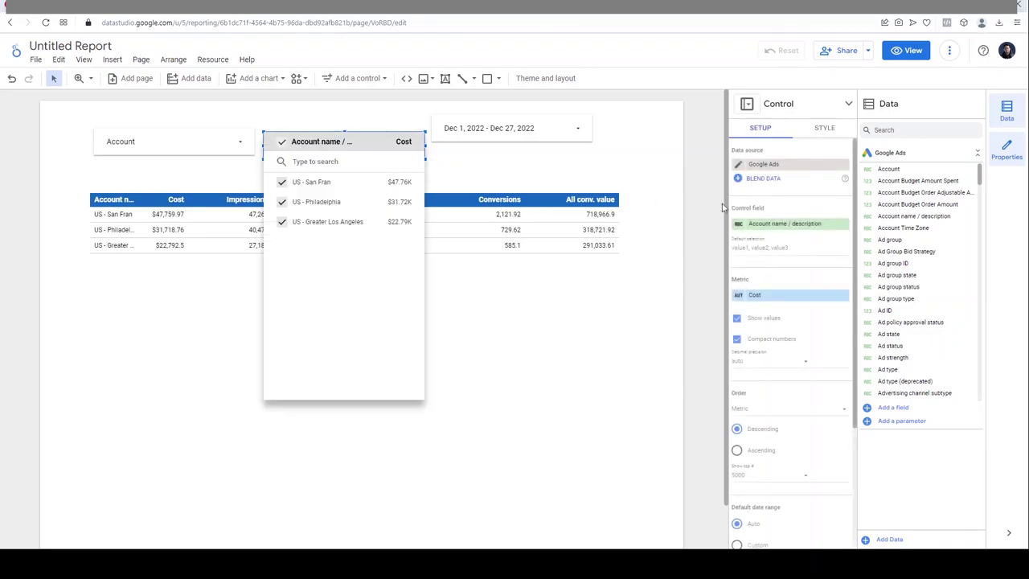
left_click(776, 237)
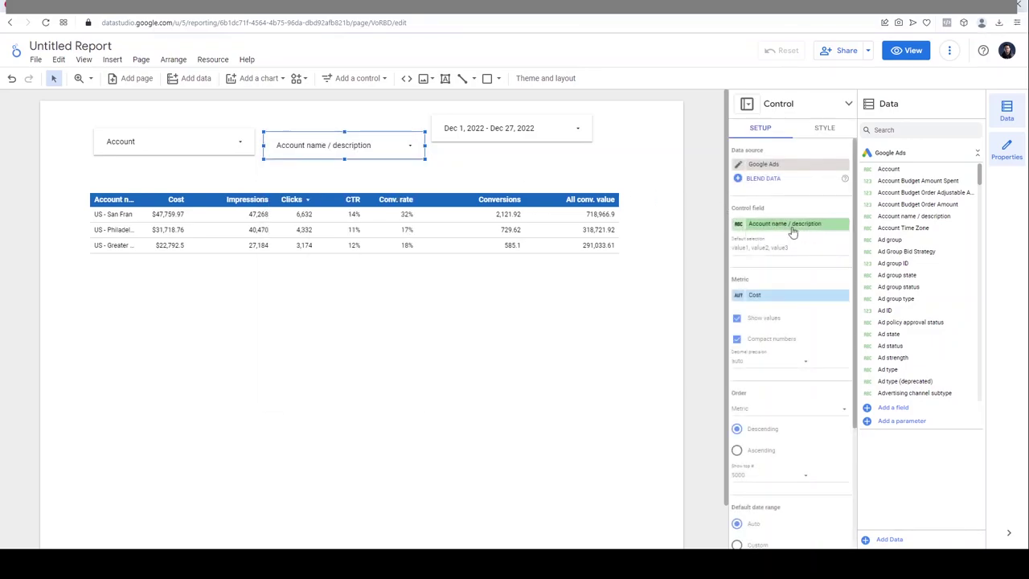
Set the second drop-down's control field to Campaign Group and check its list of values.
left_click(785, 225)
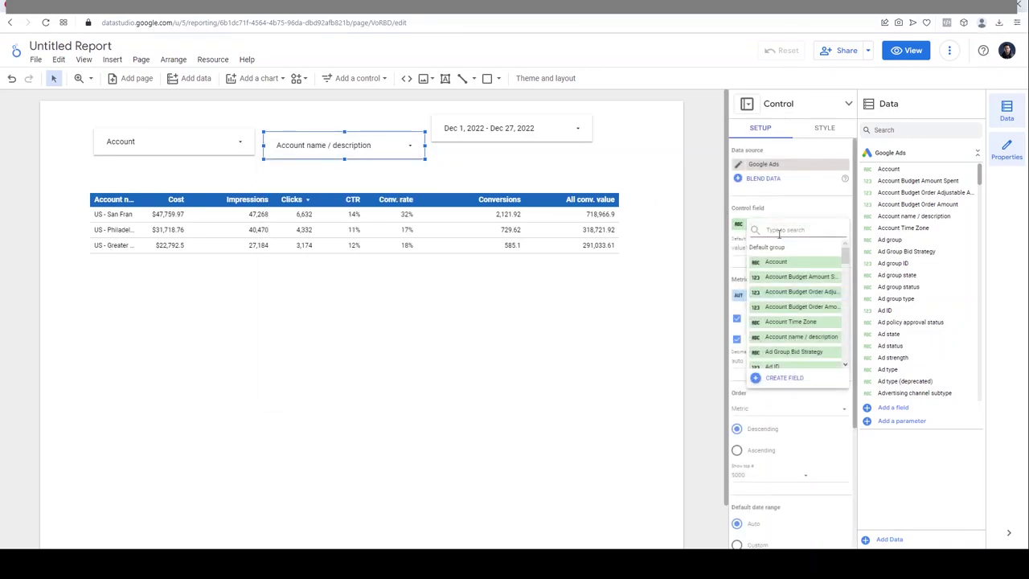
type("campaign")
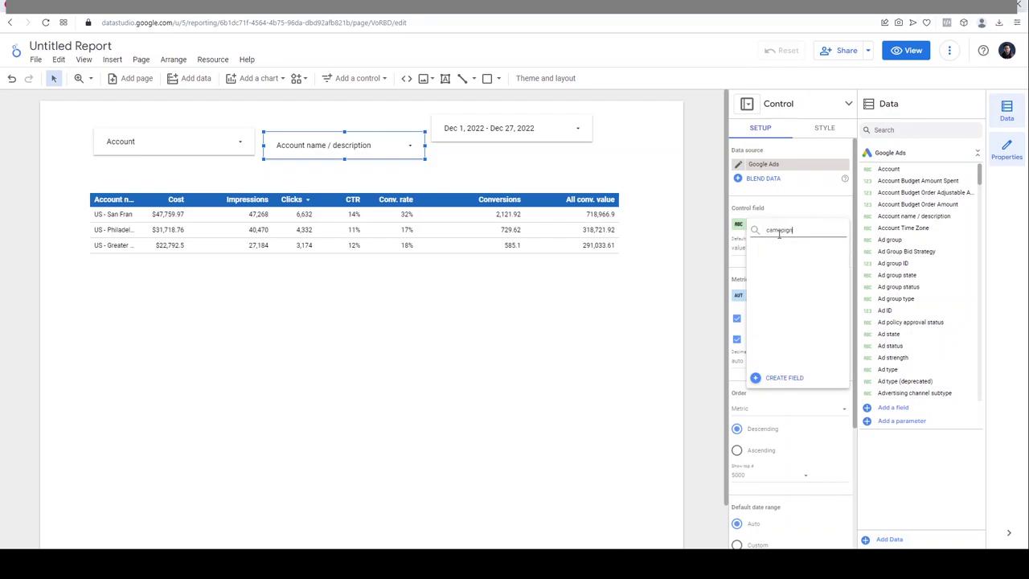
double_click(779, 232)
type("campaign gr")
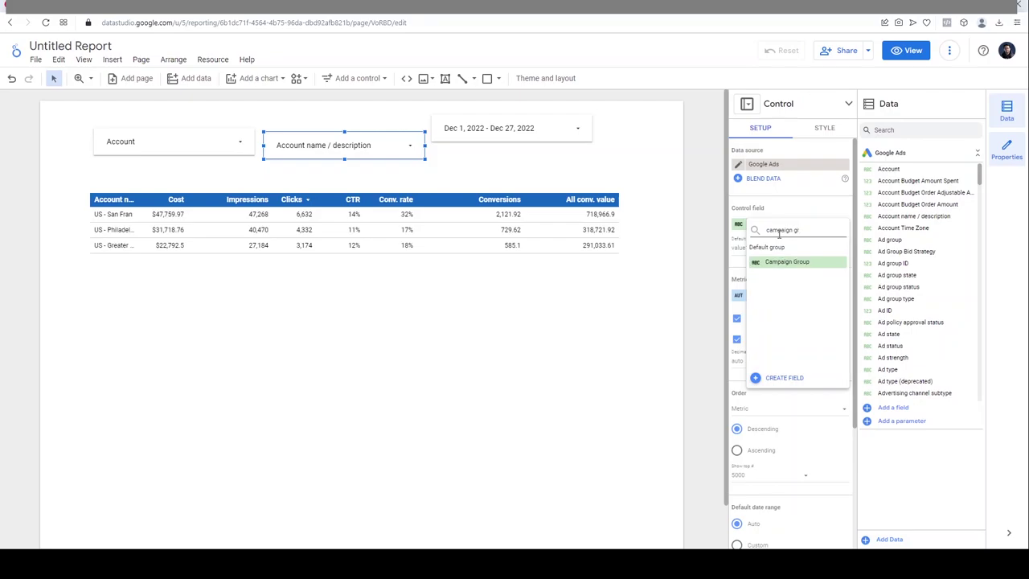
left_click(792, 262)
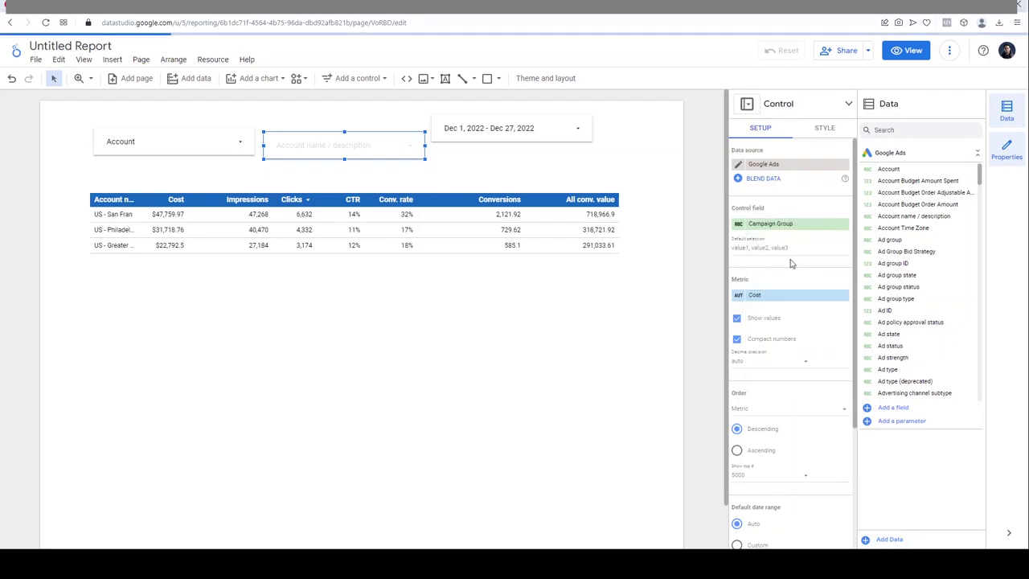
left_click(418, 153)
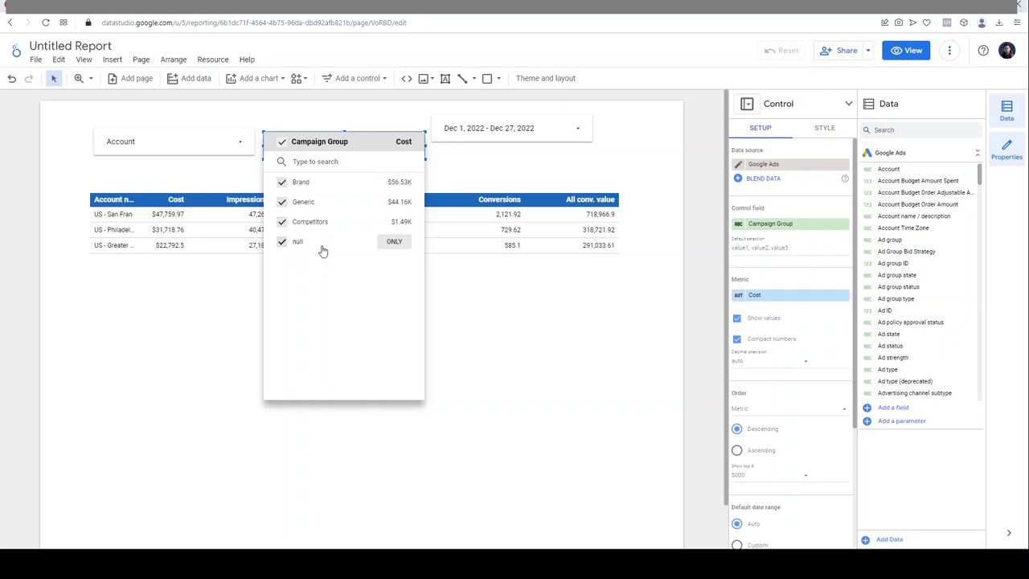
left_click(480, 278)
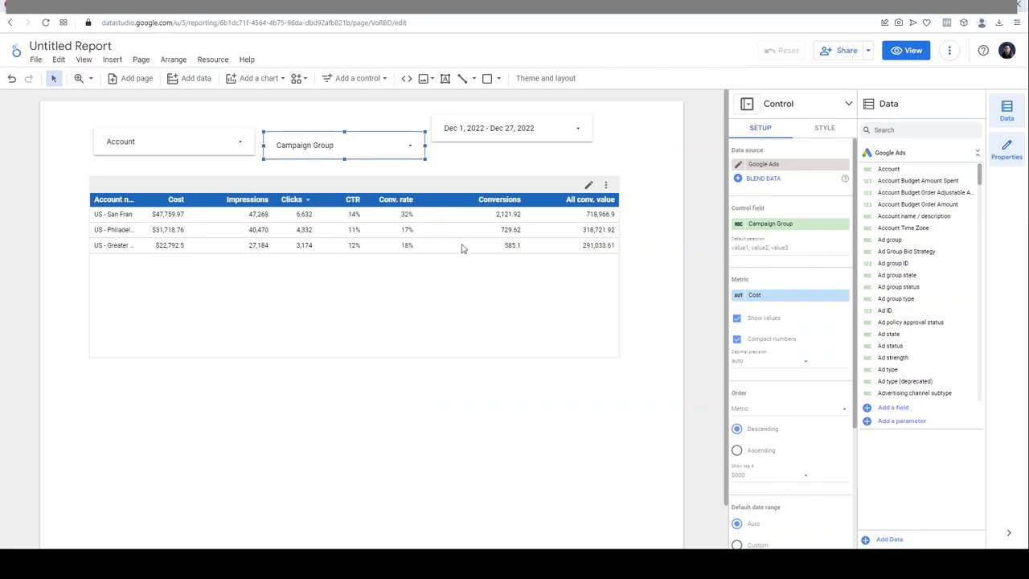
Remove the All conv. value, Conversions, Conv. rate and CTR metrics from the account table.
left_click(462, 249)
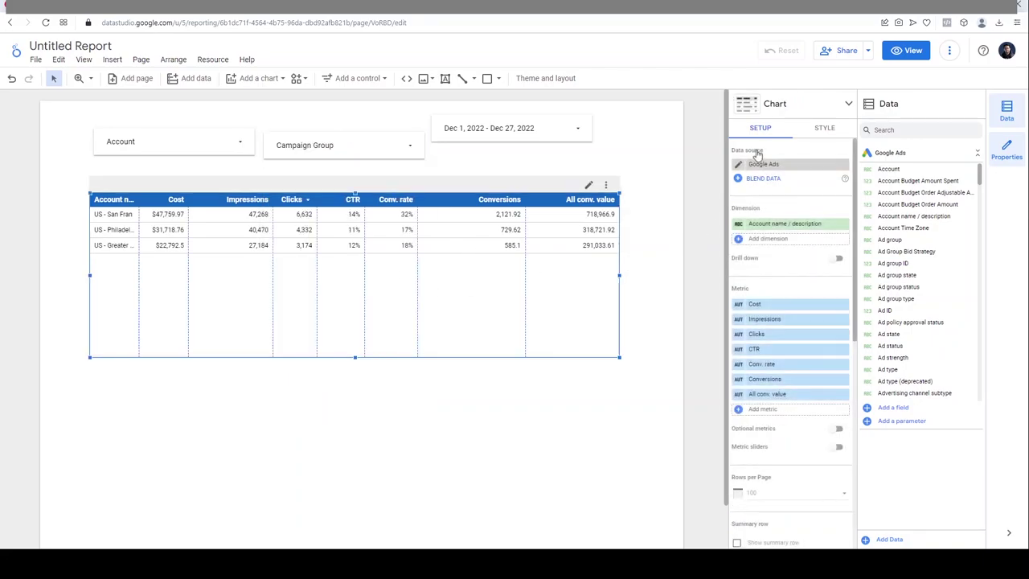
left_click(844, 397)
left_click(844, 379)
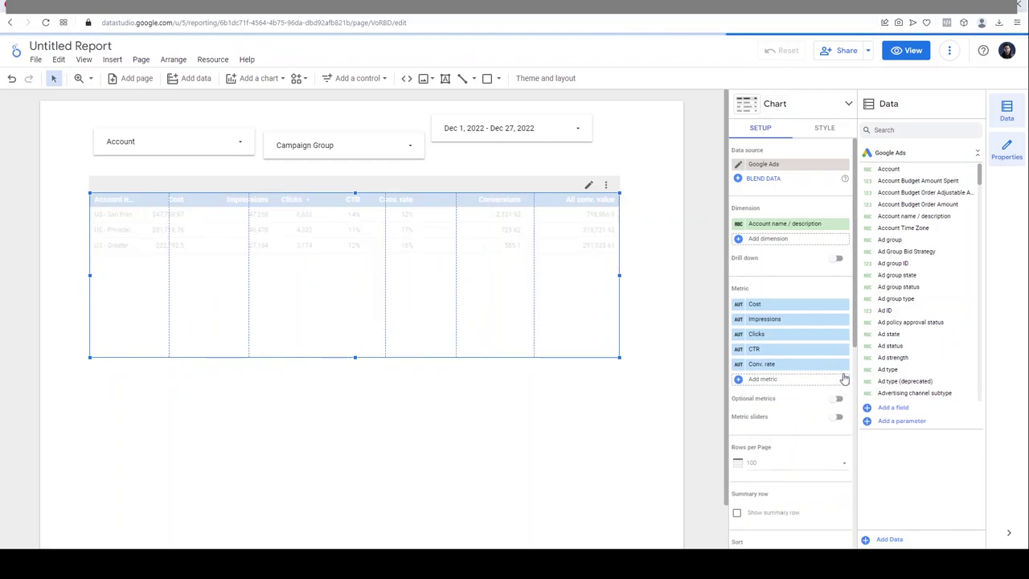
left_click(844, 366)
left_click(844, 349)
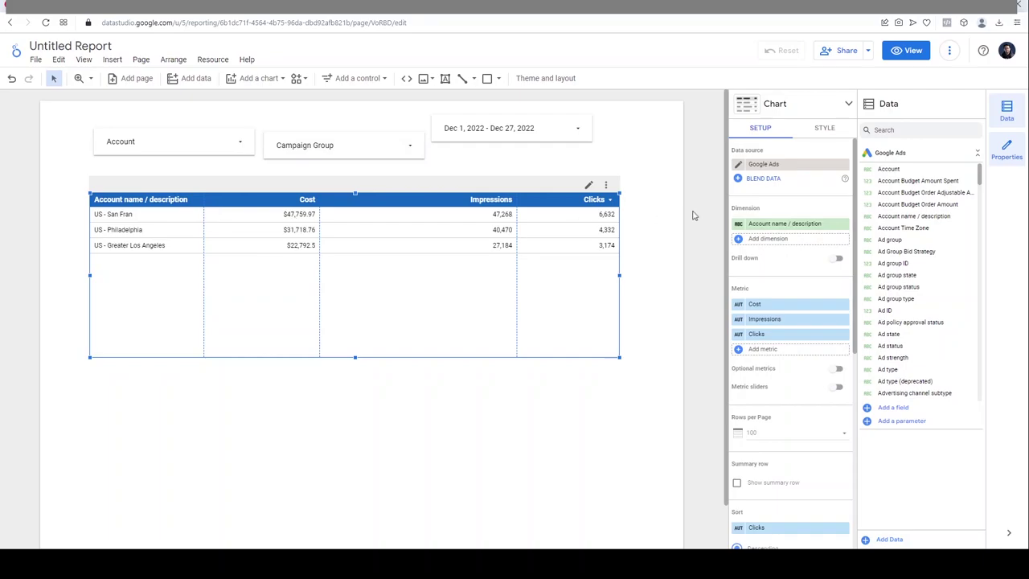
Replace the table's Account name / description dimension with Account and shorten the table to just below its last row.
left_click(794, 230)
type("account")
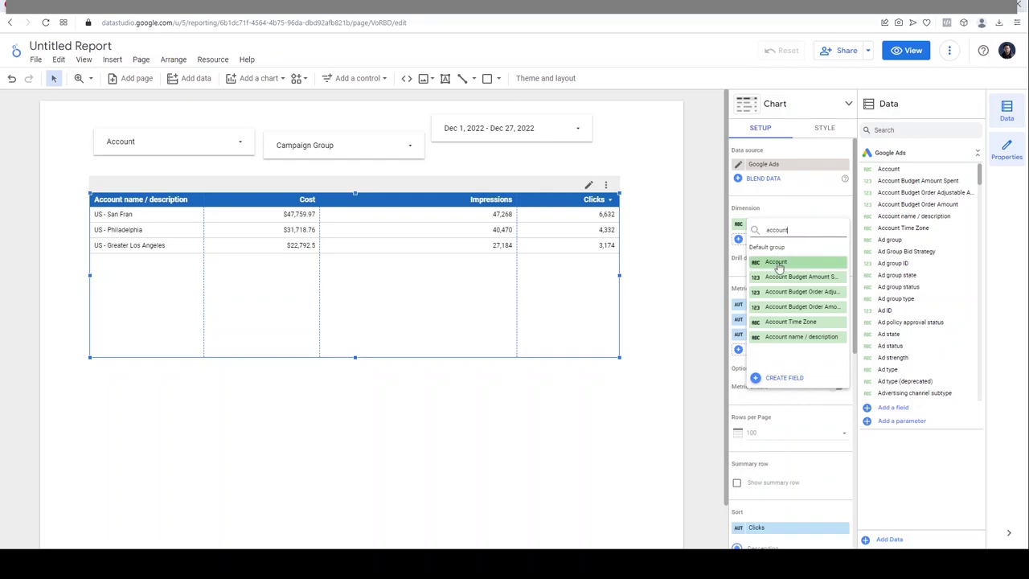
left_click(776, 262)
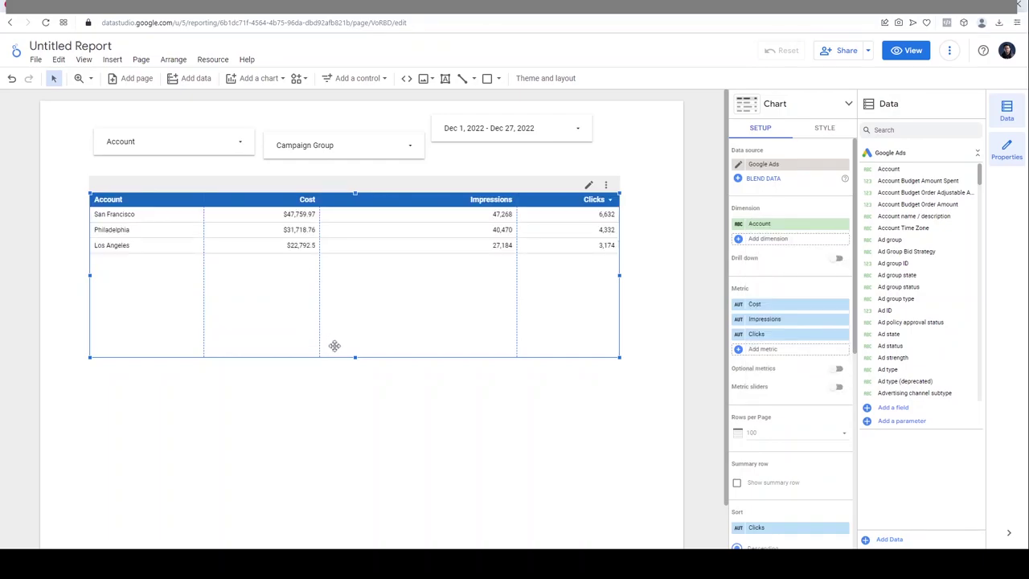
left_click_drag(356, 323, 341, 264)
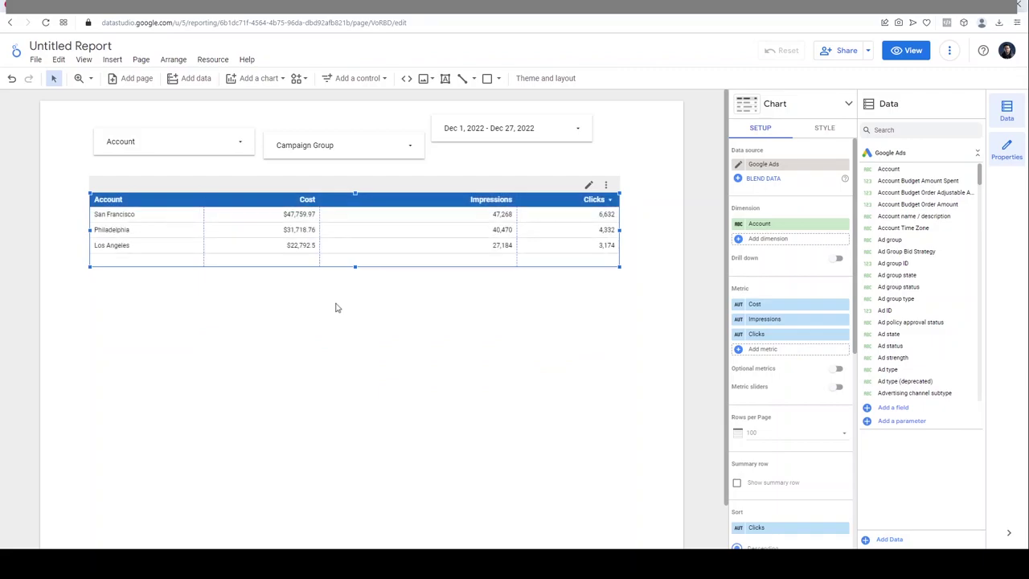
left_click(340, 299)
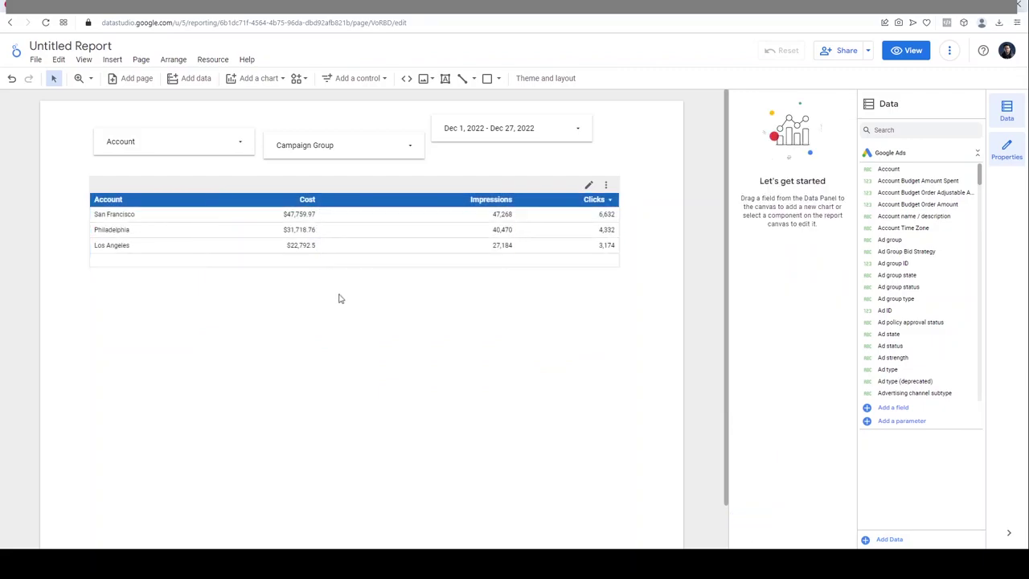
Filter the report to Brand only with the Campaign Group control.
left_click(360, 146)
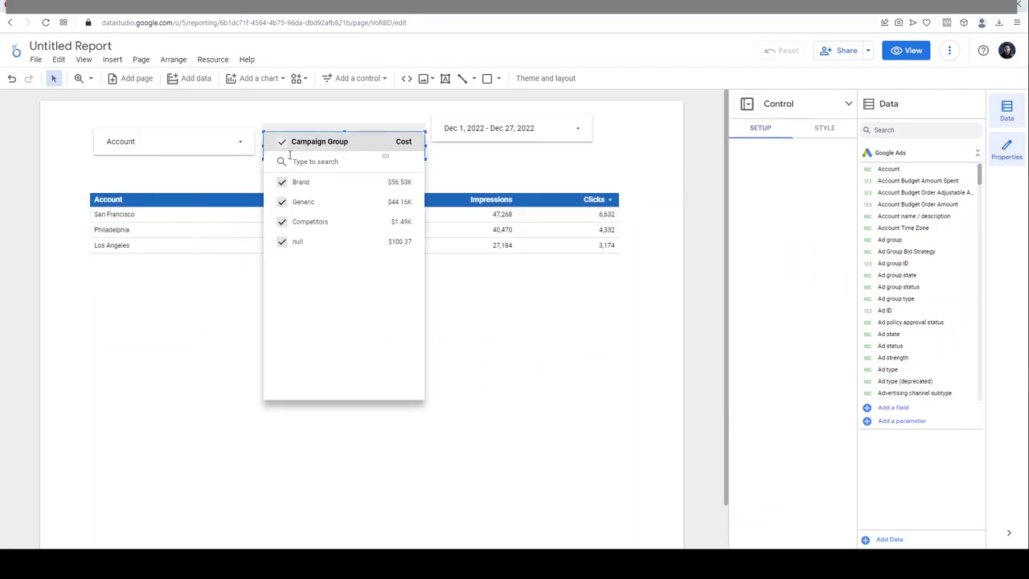
left_click(282, 182)
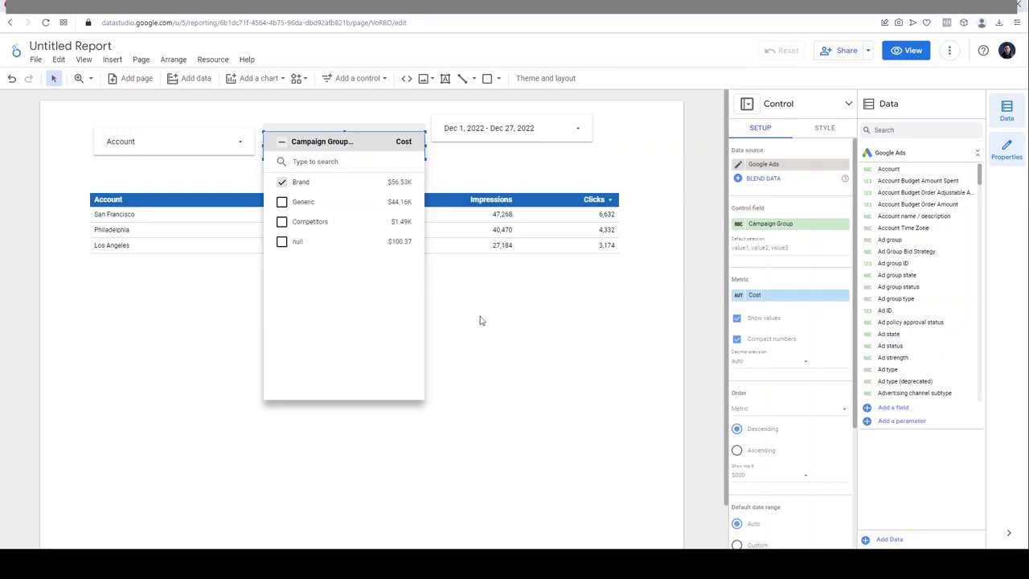
left_click(480, 321)
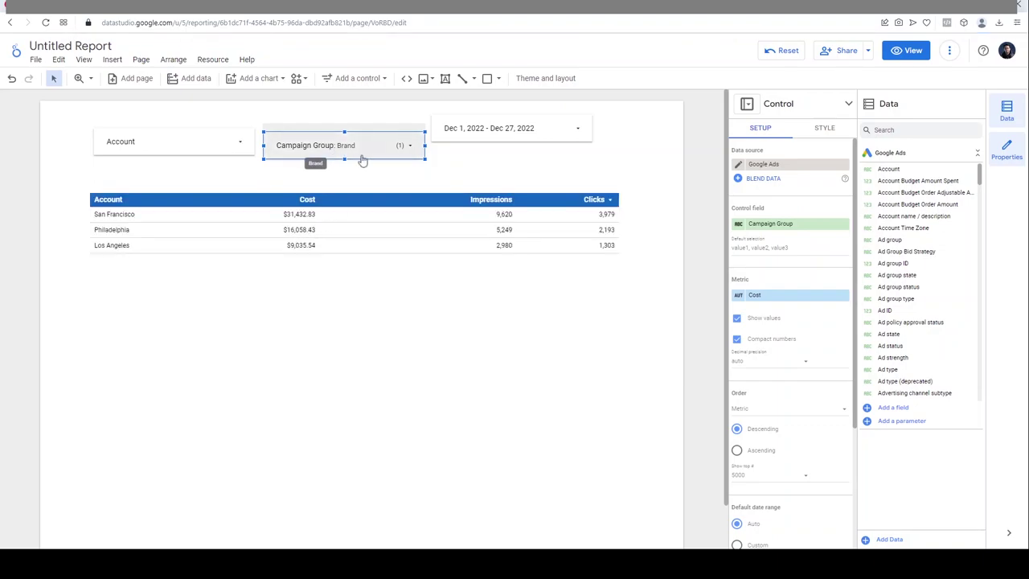
Switch the Campaign Group control's selection to Generic only.
left_click(406, 147)
left_click(281, 182)
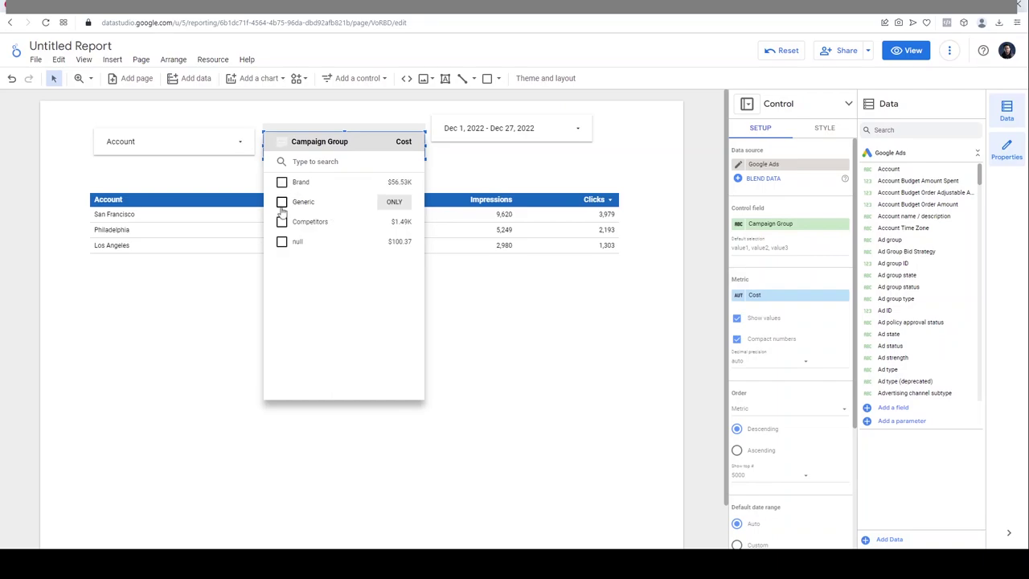
left_click(282, 202)
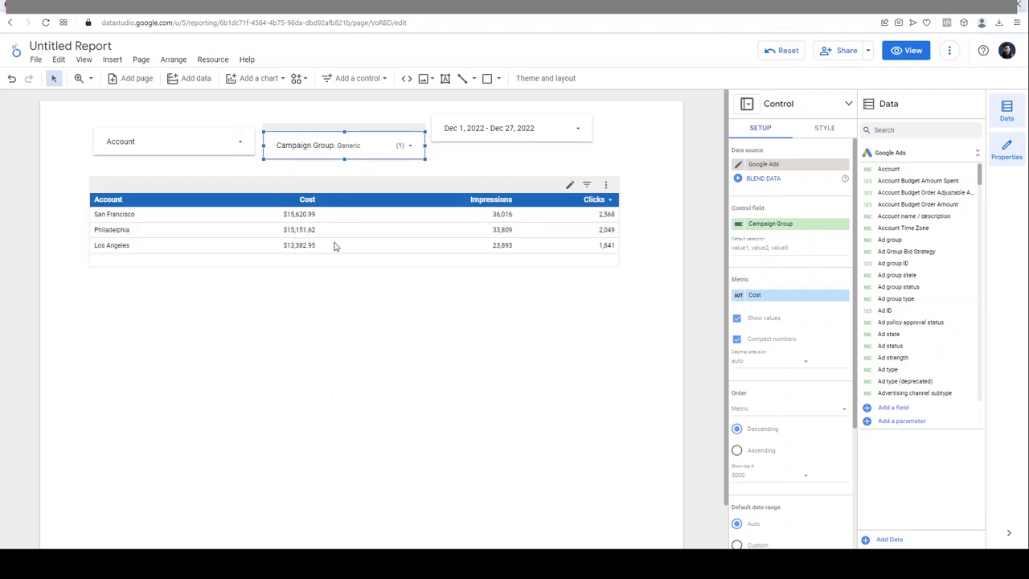
left_click(410, 272)
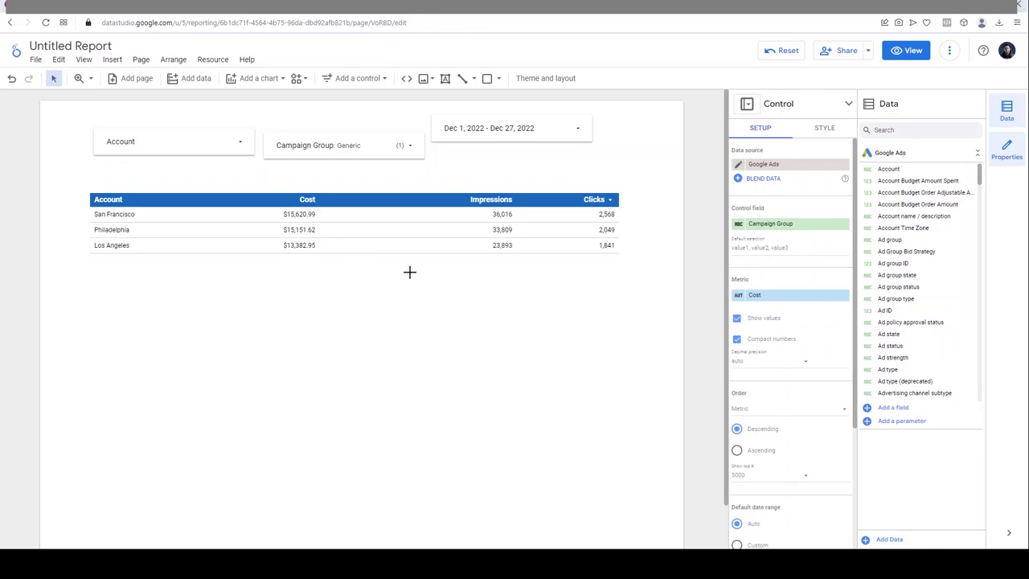
Insert a second table below the account table and widen it to nearly the same width.
left_click_drag(390, 204, 394, 354)
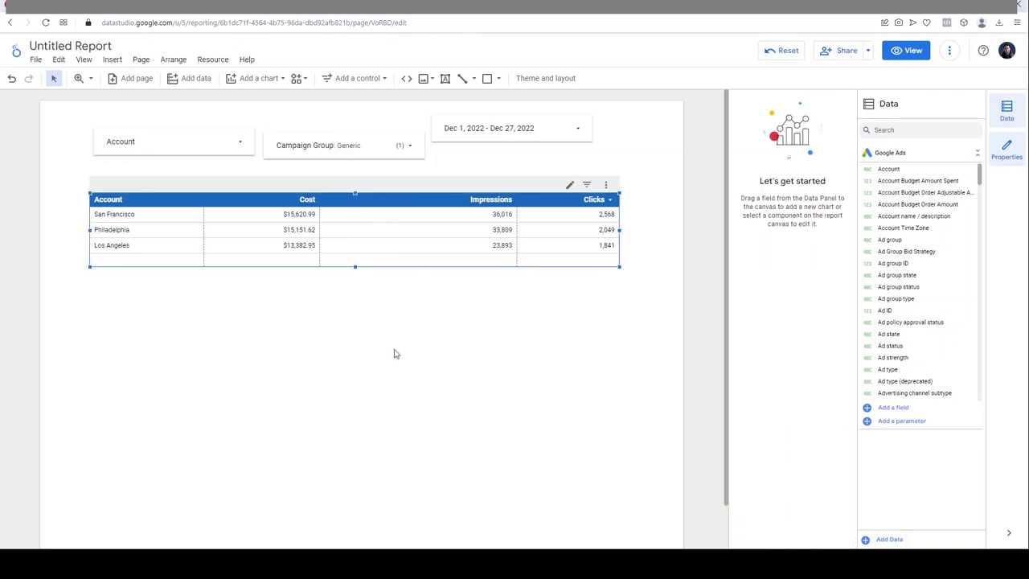
left_click(112, 60)
left_click(129, 141)
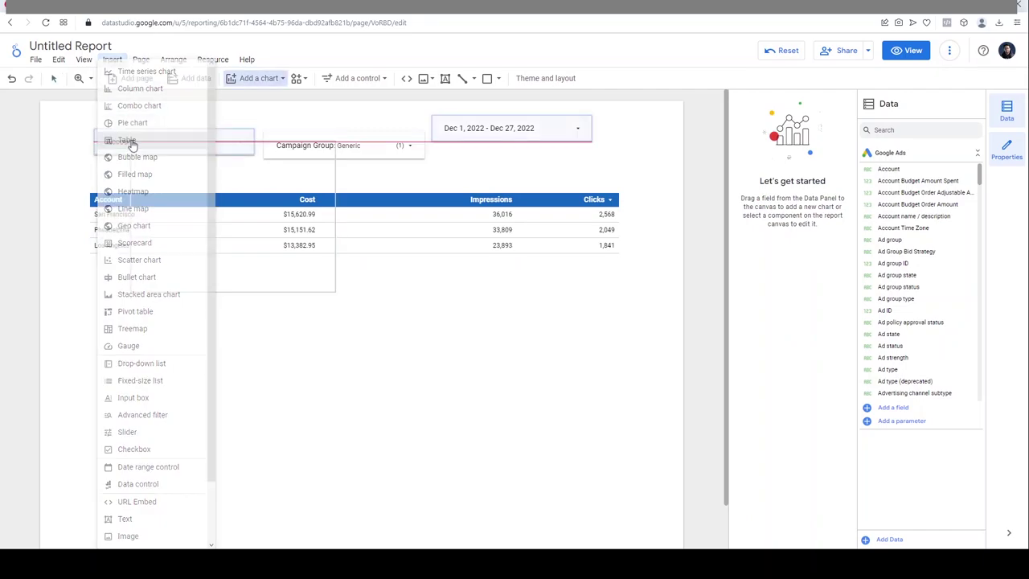
left_click(94, 320)
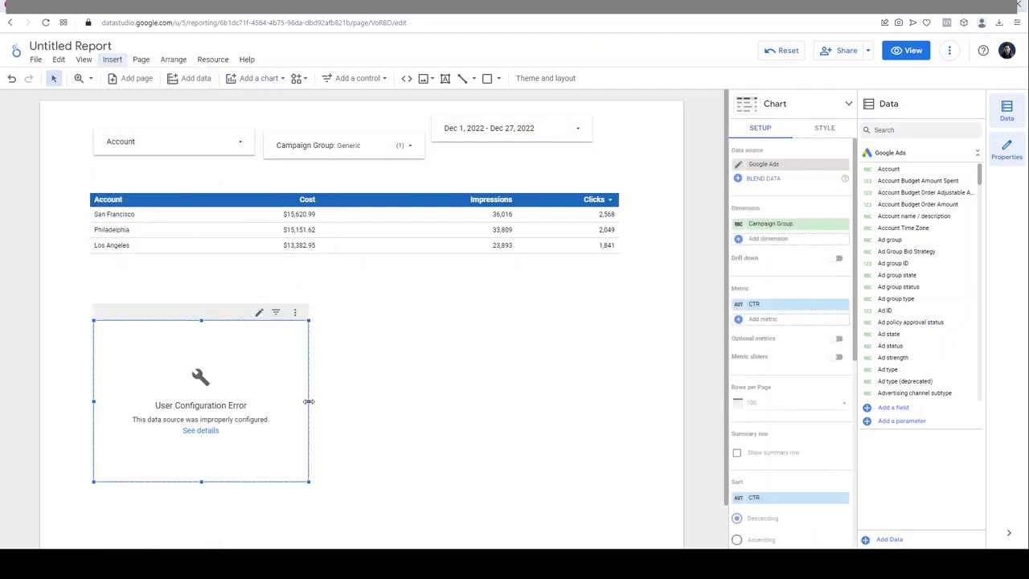
left_click_drag(309, 401, 600, 401)
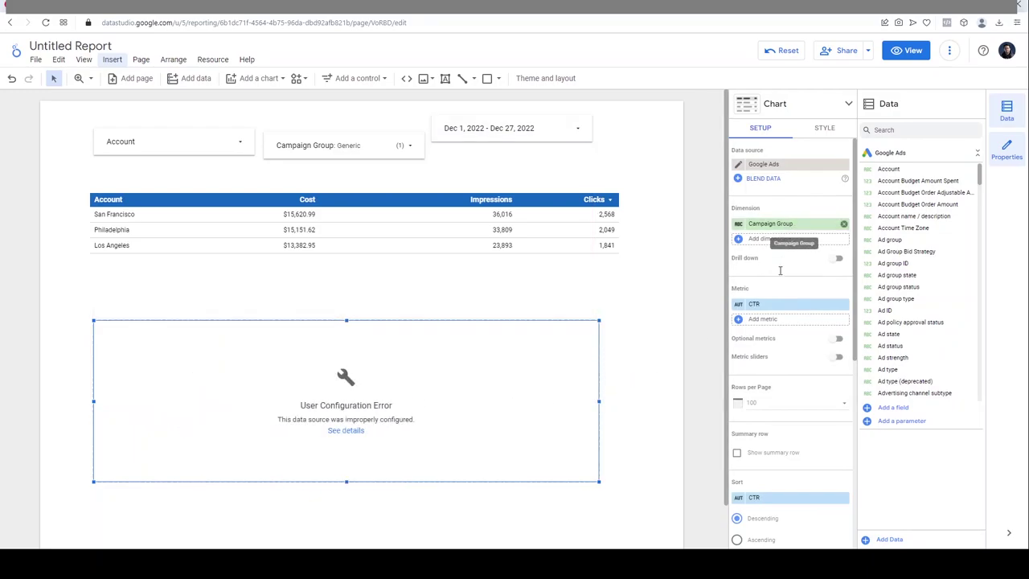
Replace the CTR metric of the new Campaign Group table with Cost.
left_click(843, 304)
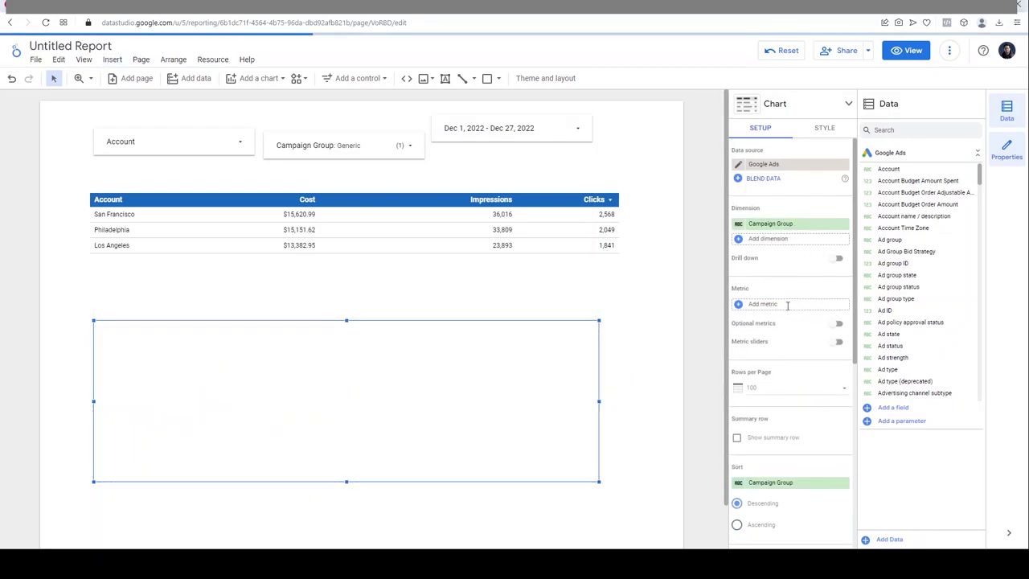
left_click(787, 305)
type("cost")
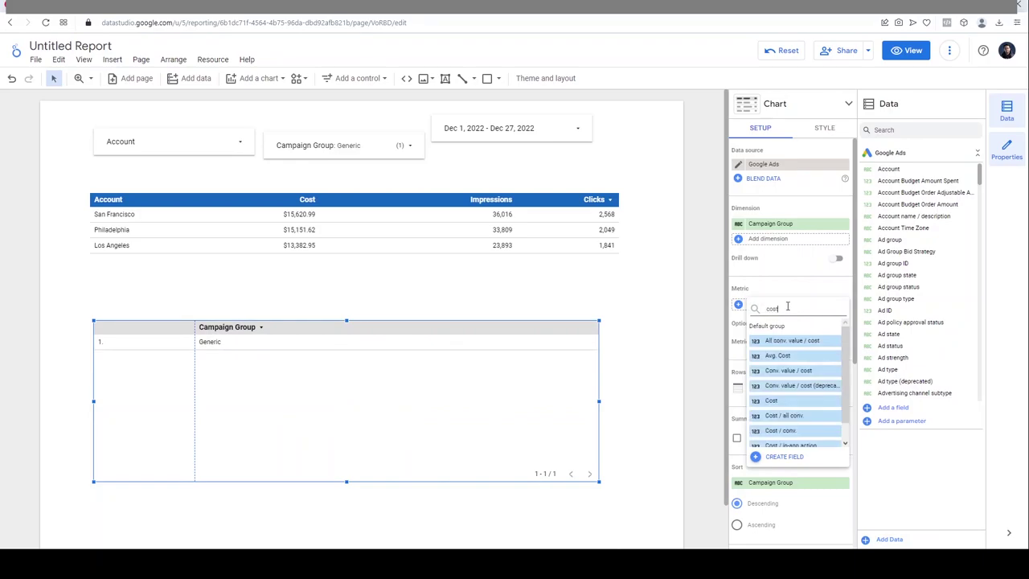
left_click(787, 401)
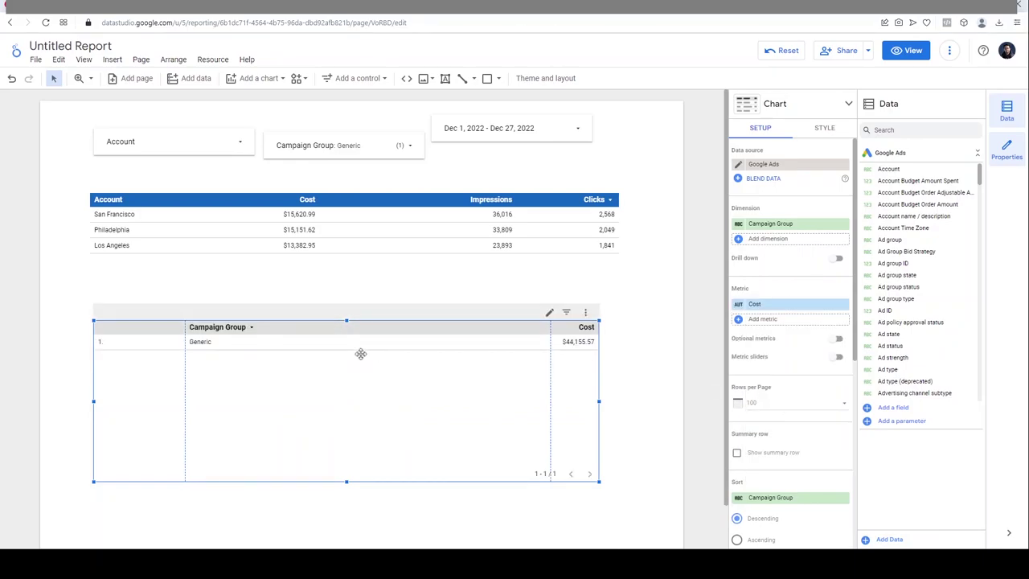
Reselect all values in the Campaign Group control so that the report includes every group.
left_click(318, 161)
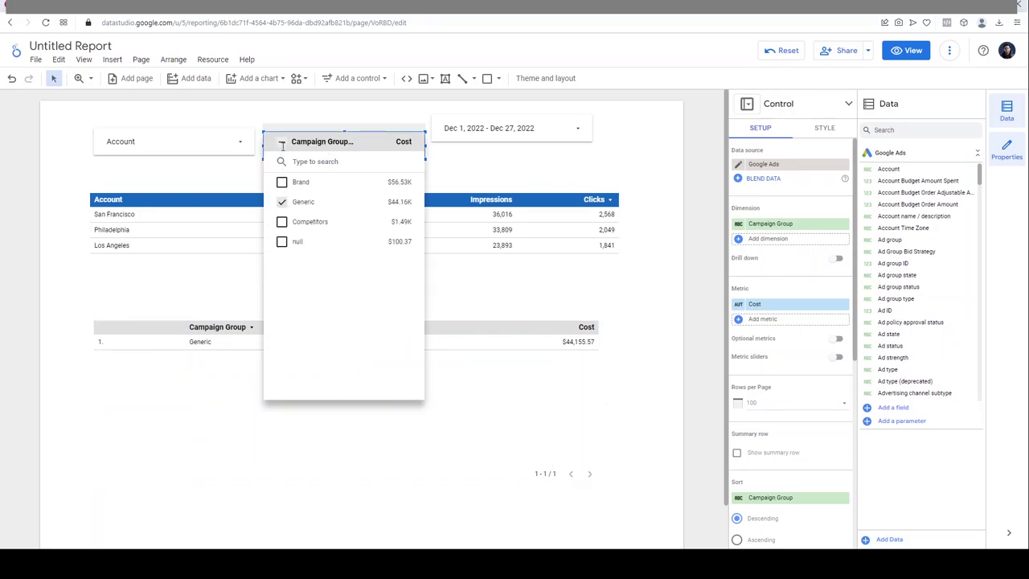
left_click(281, 144)
left_click(282, 144)
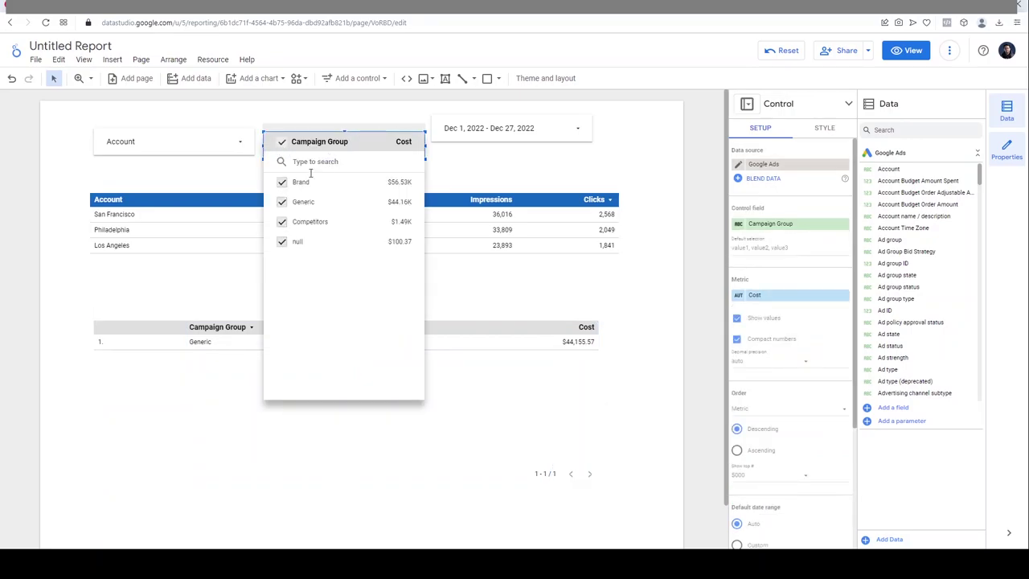
left_click(486, 280)
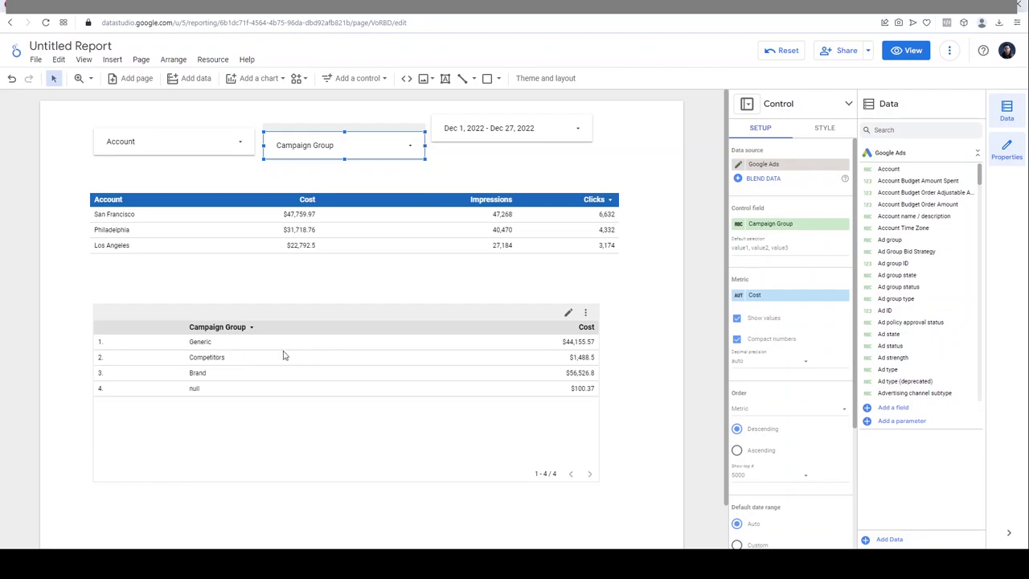